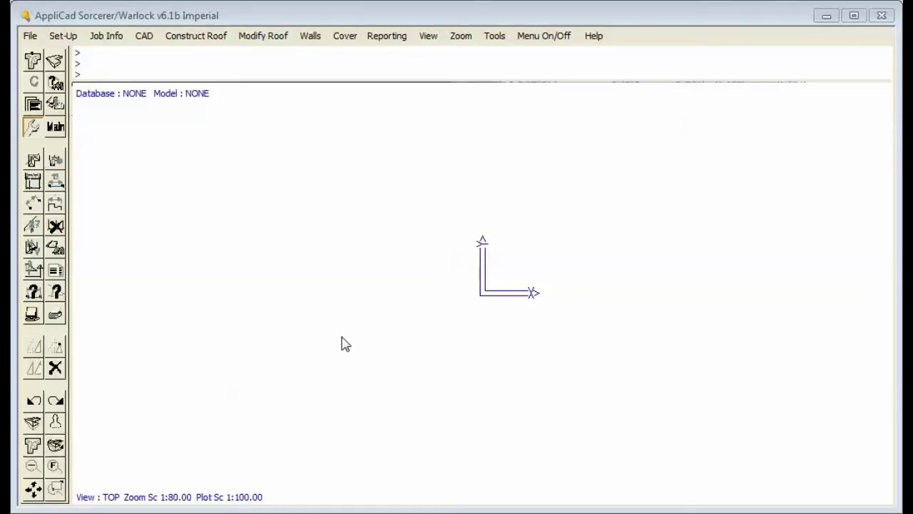
Load the floor plan from the clipboard as an underlay image without saving the model
left_click(56, 128)
left_click(56, 130)
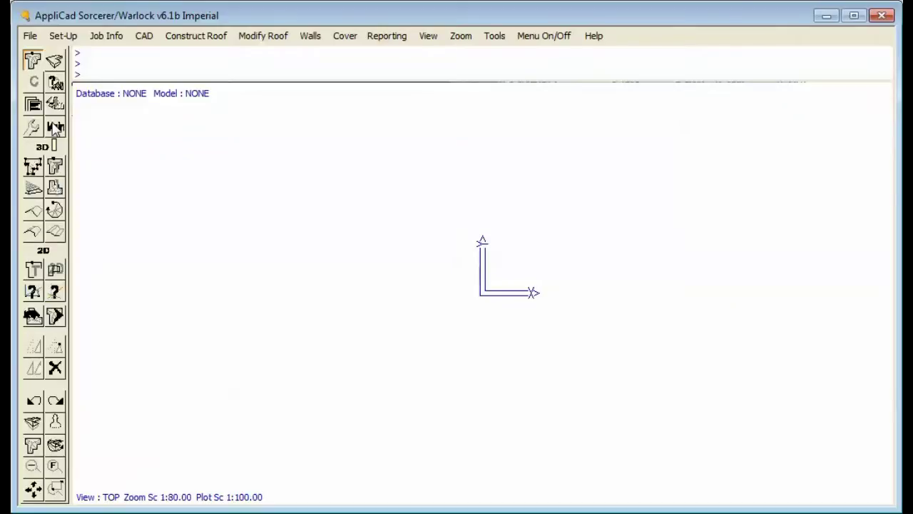
left_click(55, 166)
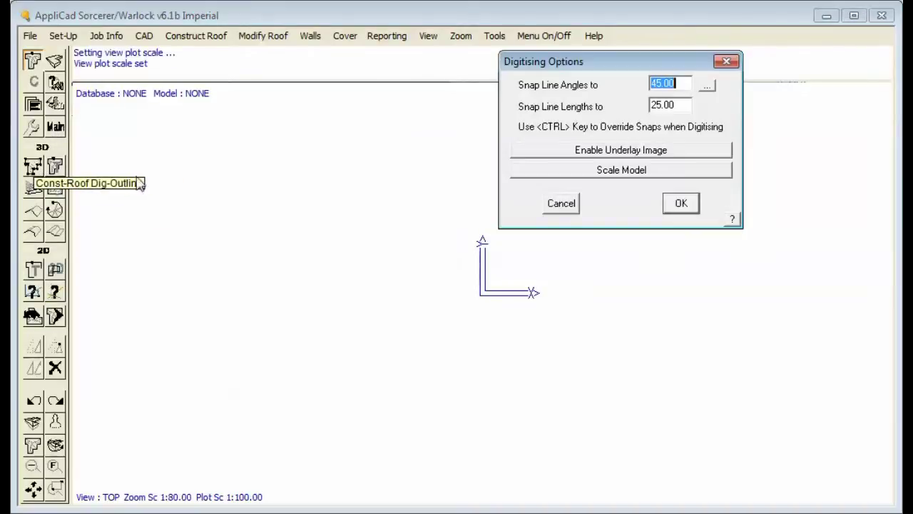
left_click(696, 151)
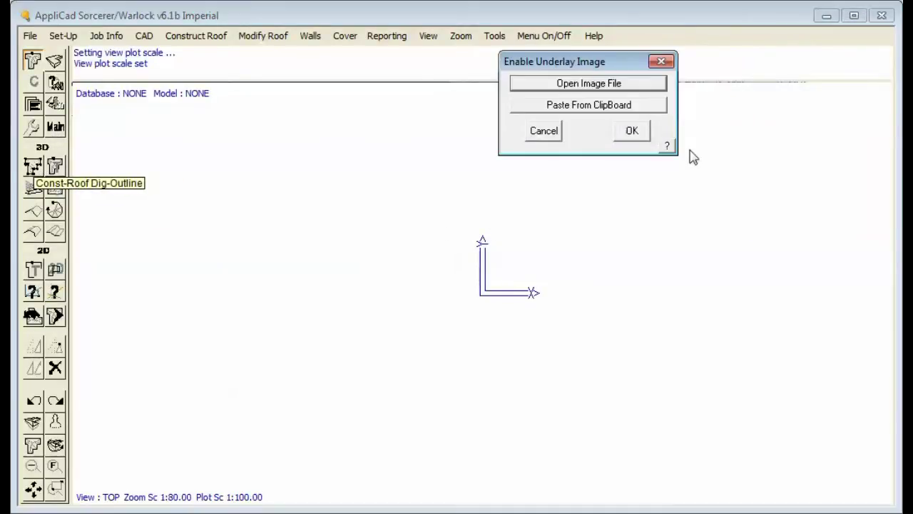
left_click(629, 107)
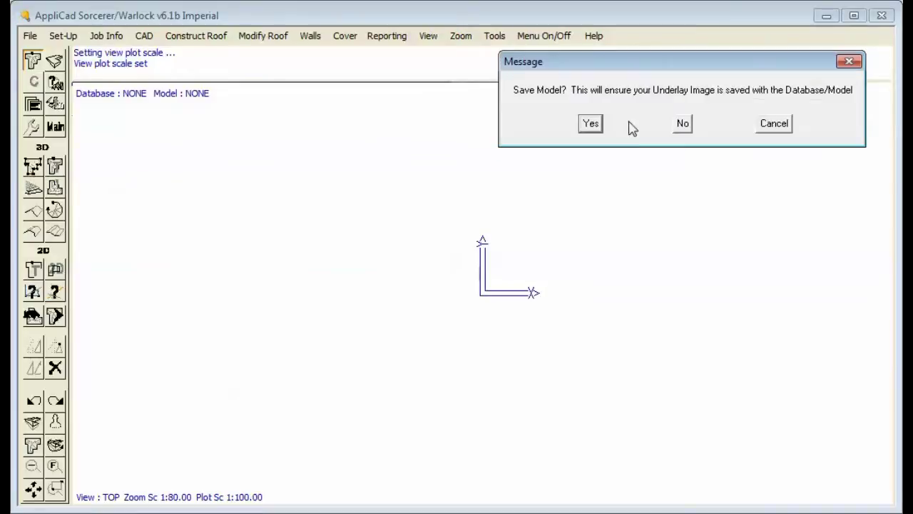
left_click(683, 124)
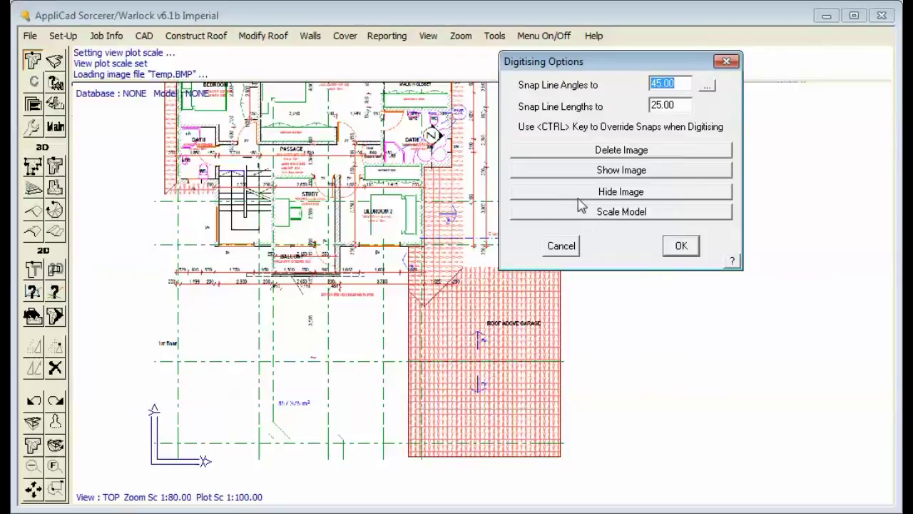
Rescale the underlay on all axes so the measured 11600.53 length becomes 12210
left_click(610, 214)
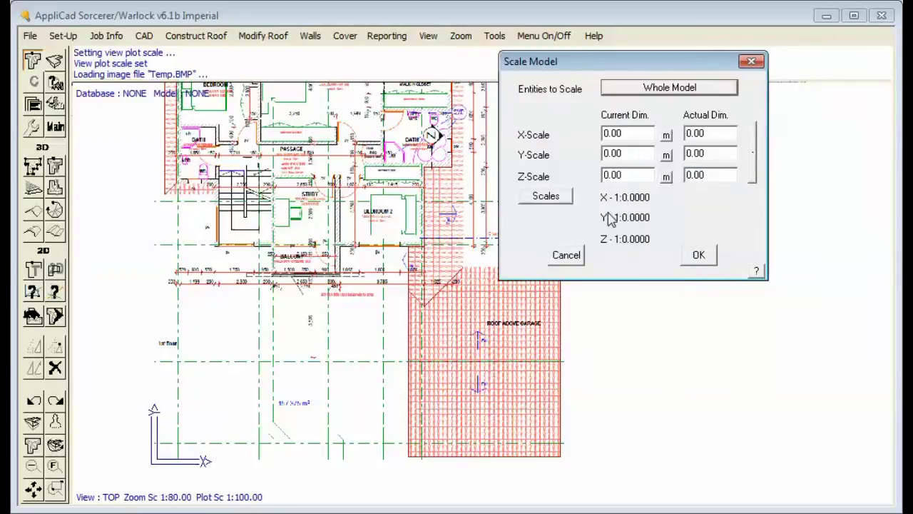
left_click(752, 164)
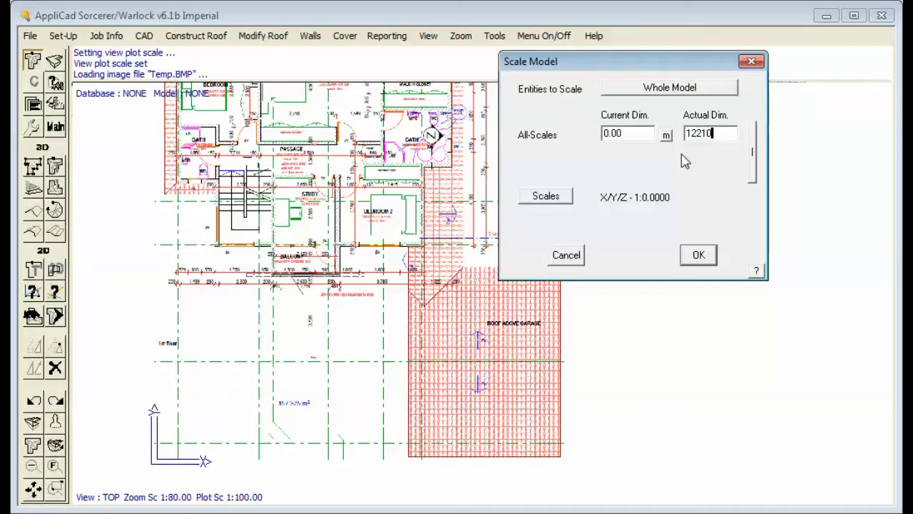
key("Return")
scroll(301, 177, "down", 3)
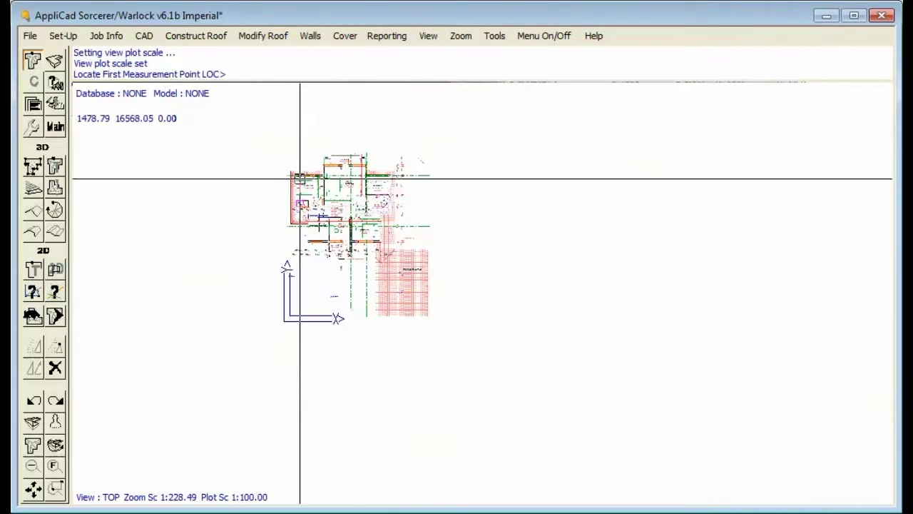
scroll(302, 178, "up", 5)
scroll(302, 178, "up", 6)
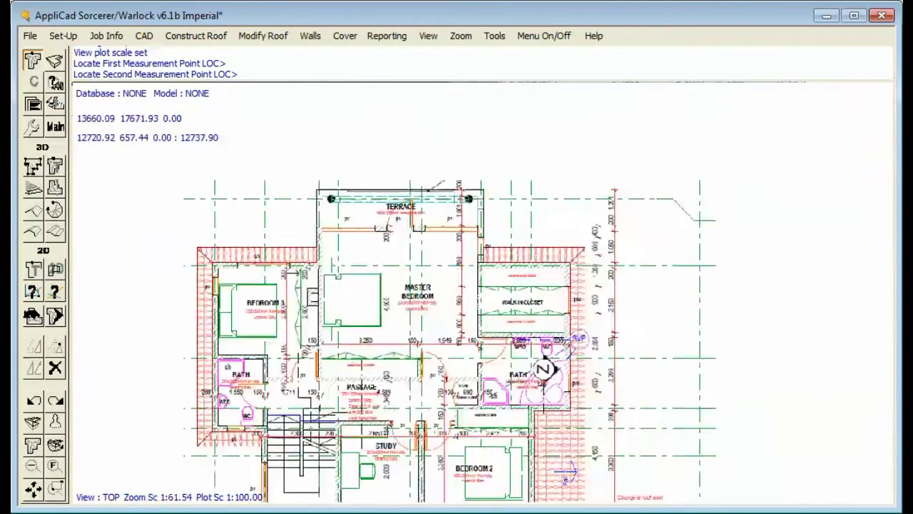
scroll(257, 379, "up", 6)
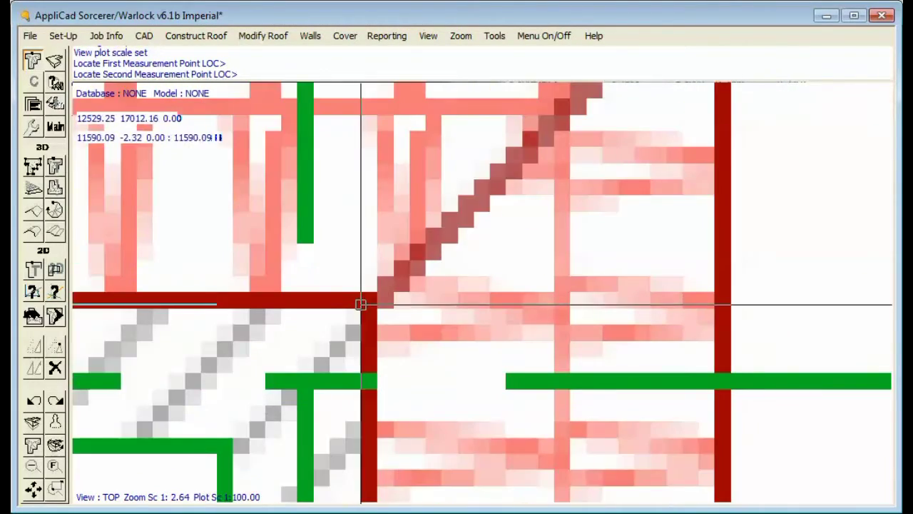
left_click(369, 302)
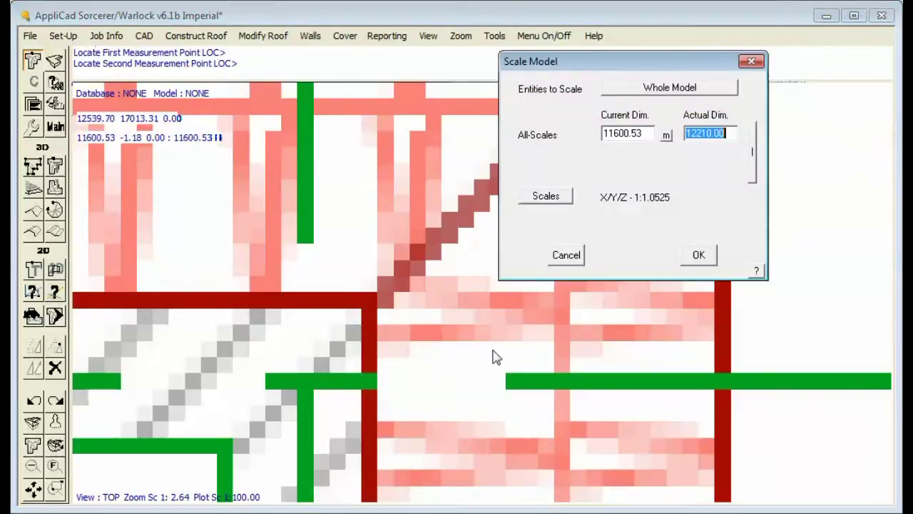
left_click(698, 262)
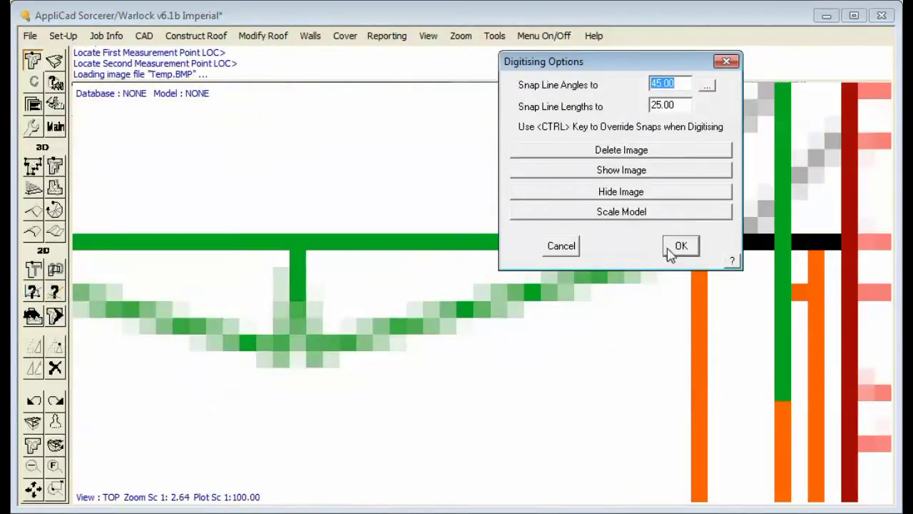
left_click(681, 247)
scroll(456, 263, "down", 12)
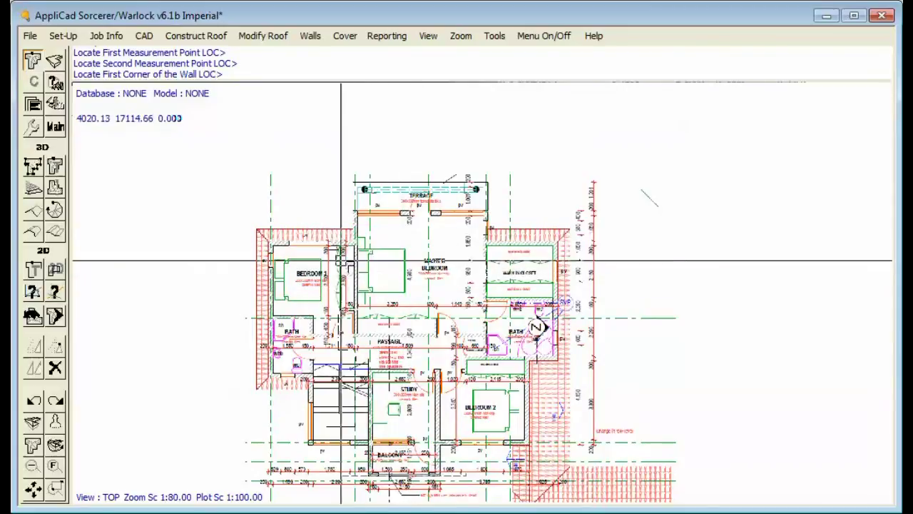
Start tracing upper walls at the Bath's outer corner, continuing around Bedroom 3 and the Terrace
scroll(323, 270, "down", 3)
scroll(323, 271, "up", 9)
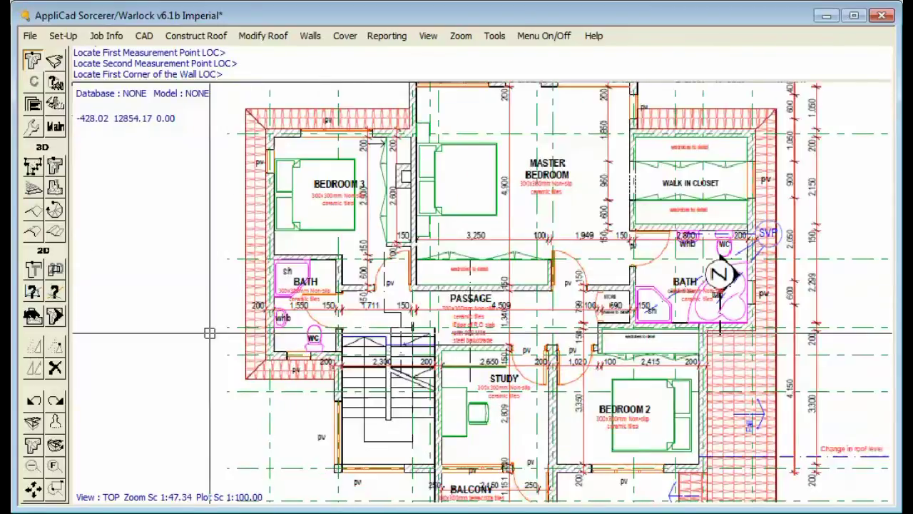
scroll(283, 285, "up", 4)
scroll(332, 326, "down", 2)
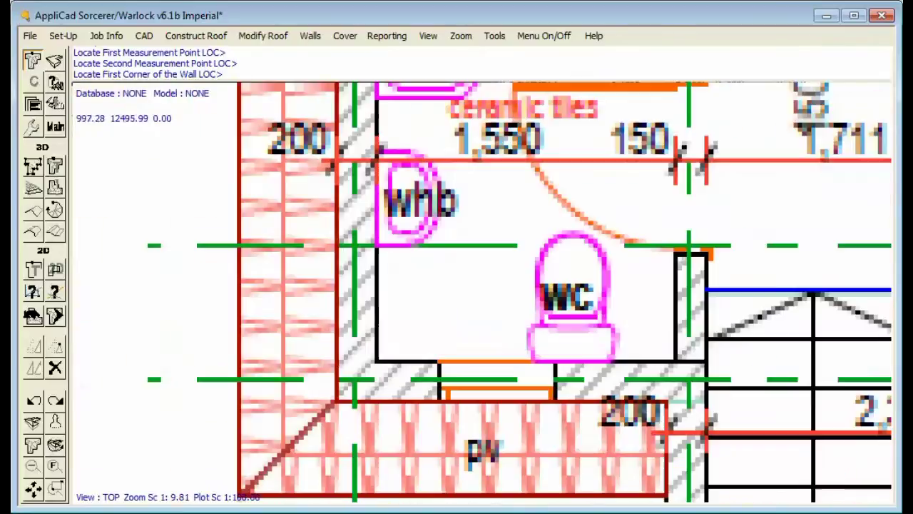
scroll(335, 414, "up", 3)
scroll(341, 424, "up", 3)
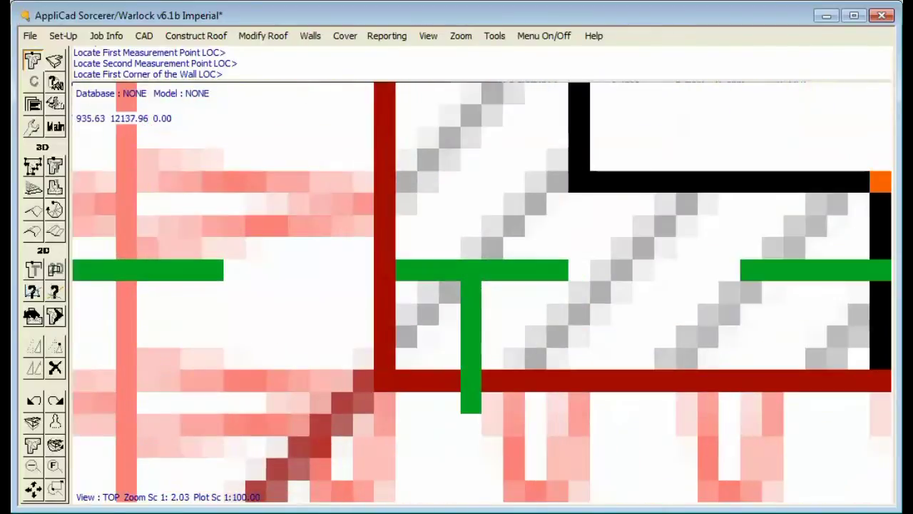
left_click(386, 383)
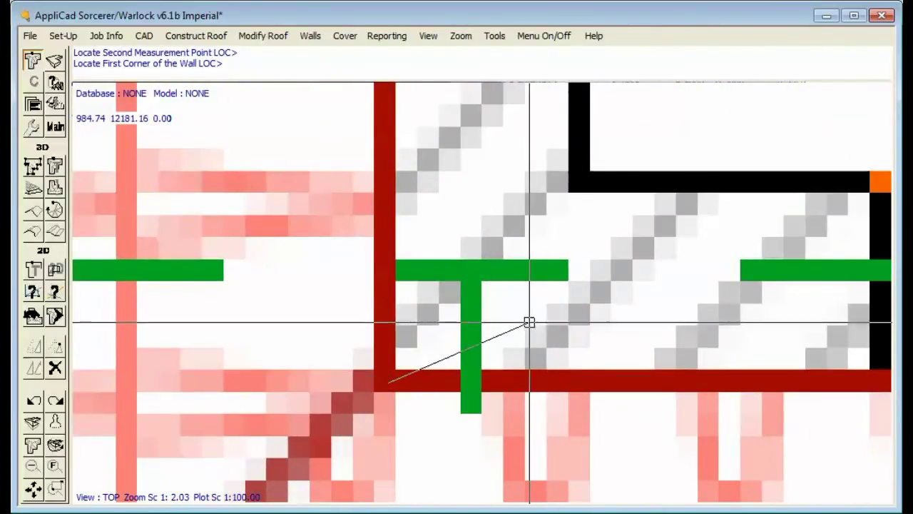
scroll(350, 285, "down", 10)
scroll(298, 253, "down", 4)
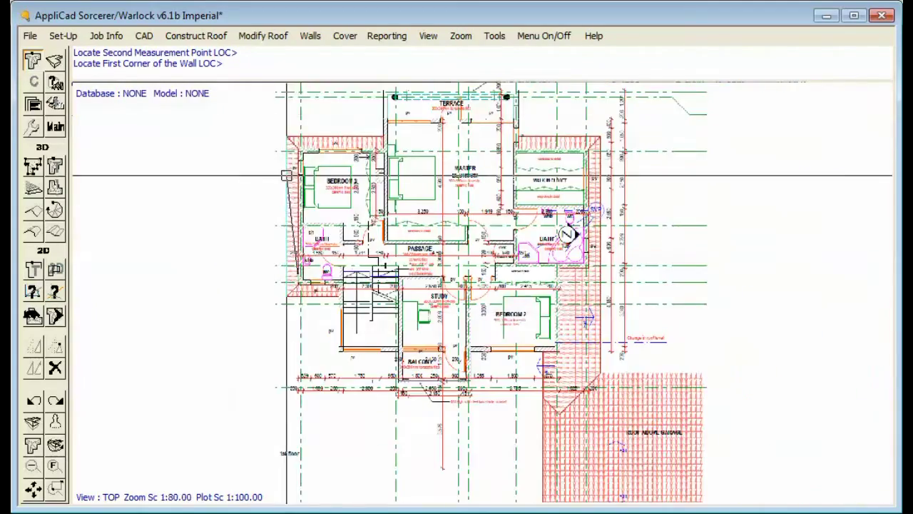
scroll(328, 182, "up", 7)
scroll(326, 136, "down", 7)
scroll(325, 142, "up", 7)
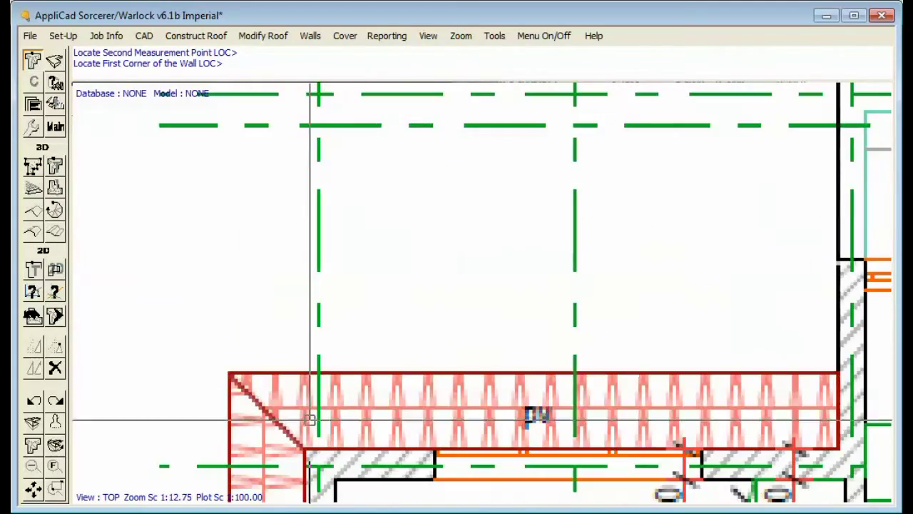
scroll(324, 143, "down", 3)
scroll(324, 143, "up", 5)
scroll(311, 420, "up", 2)
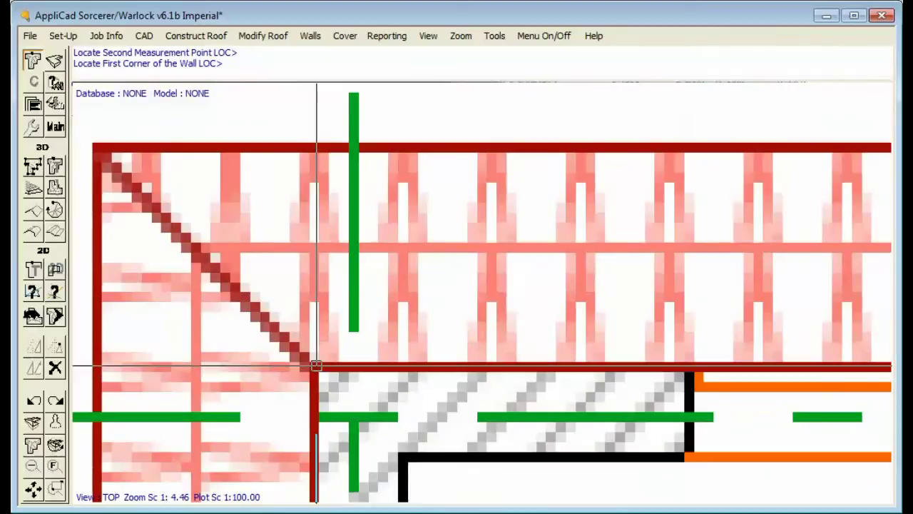
scroll(221, 193, "down", 4)
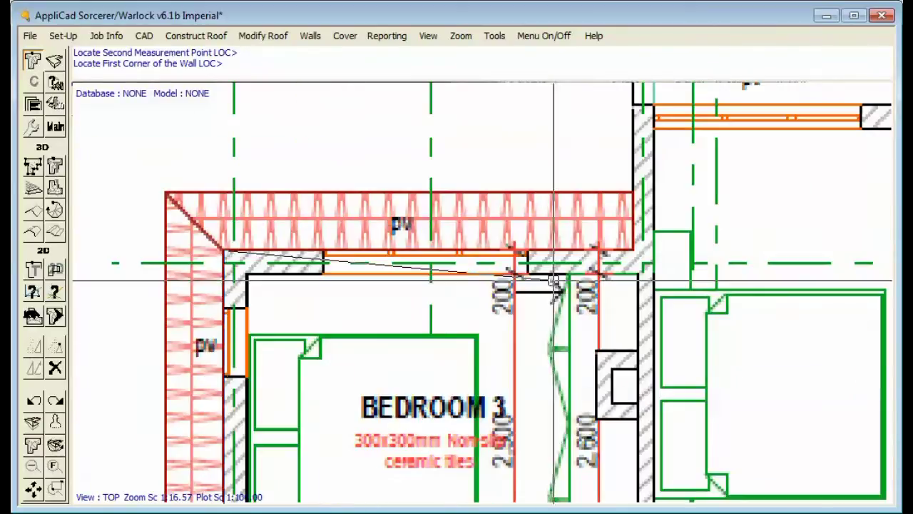
scroll(722, 191, "up", 3)
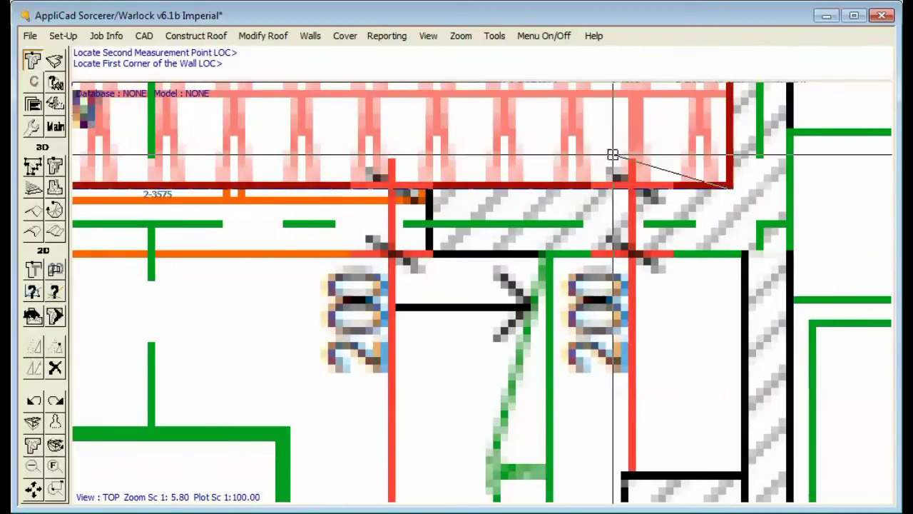
scroll(517, 251, "down", 5)
scroll(517, 251, "down", 4)
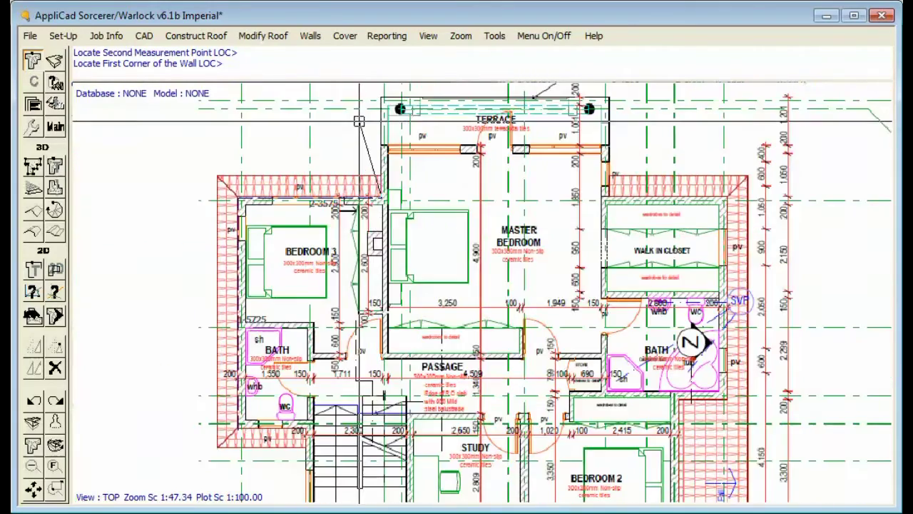
scroll(505, 172, "up", 4)
scroll(386, 149, "up", 5)
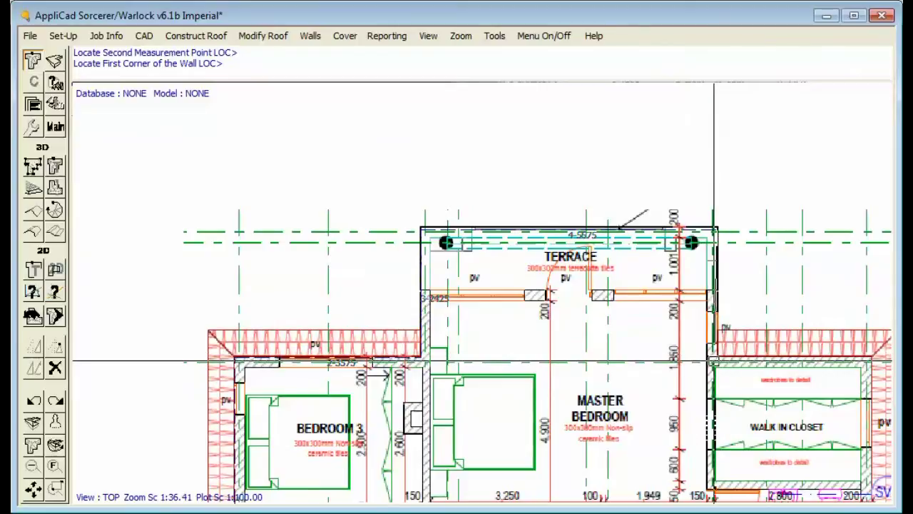
scroll(714, 360, "up", 4)
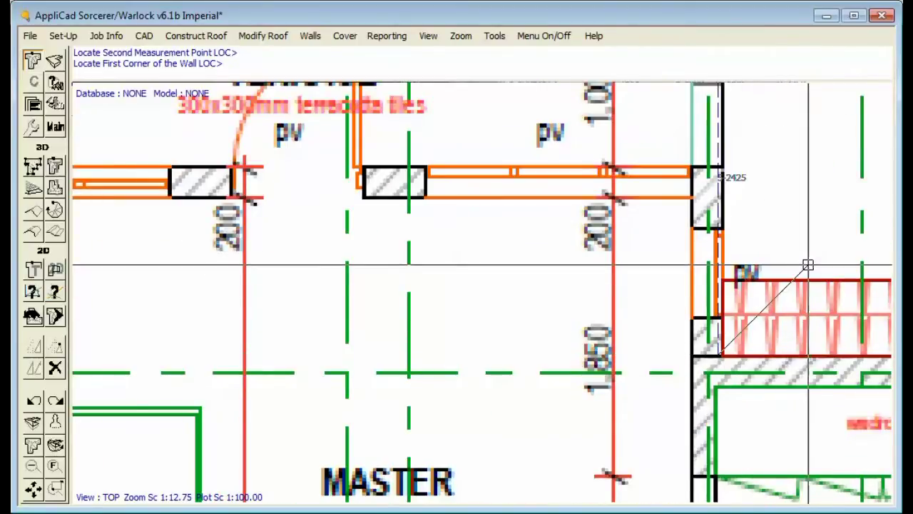
scroll(513, 276, "down", 4)
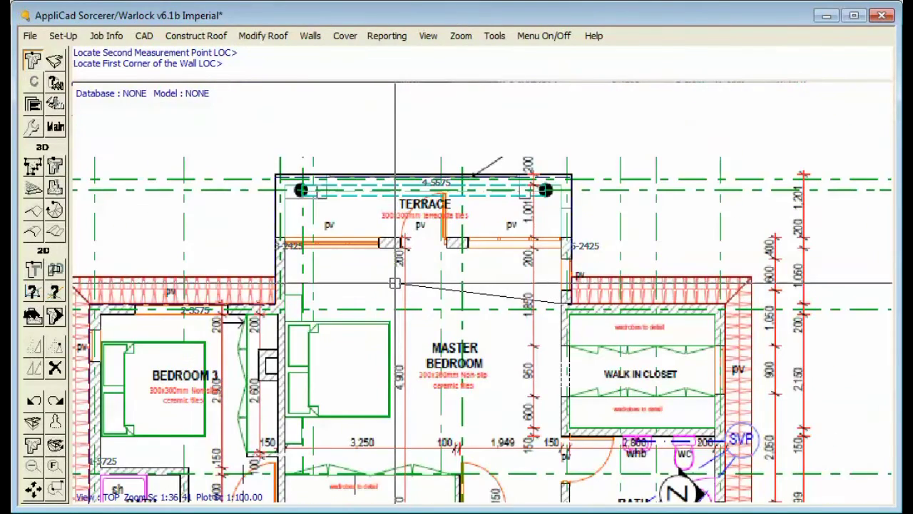
scroll(639, 299, "up", 5)
scroll(653, 310, "down", 2)
scroll(742, 327, "up", 4)
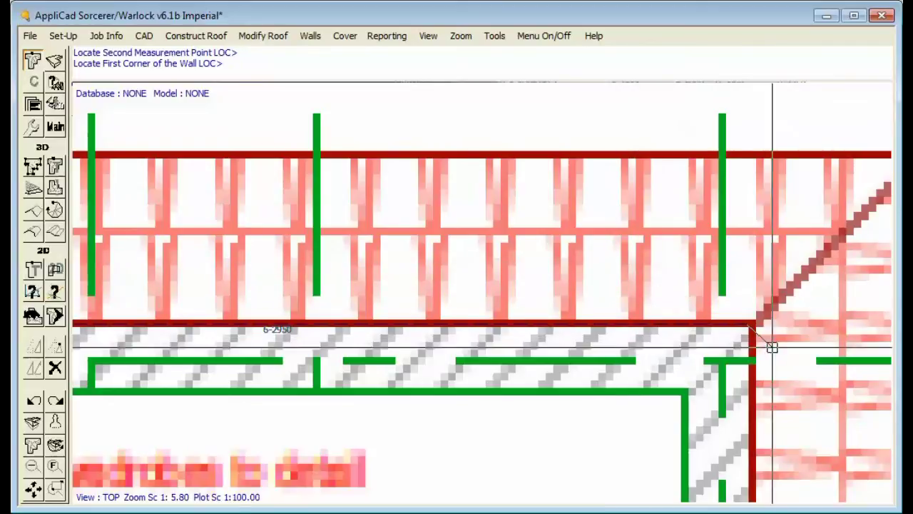
Step back to remove the wrongly digitised outline point and keep tracing
right_click(785, 271)
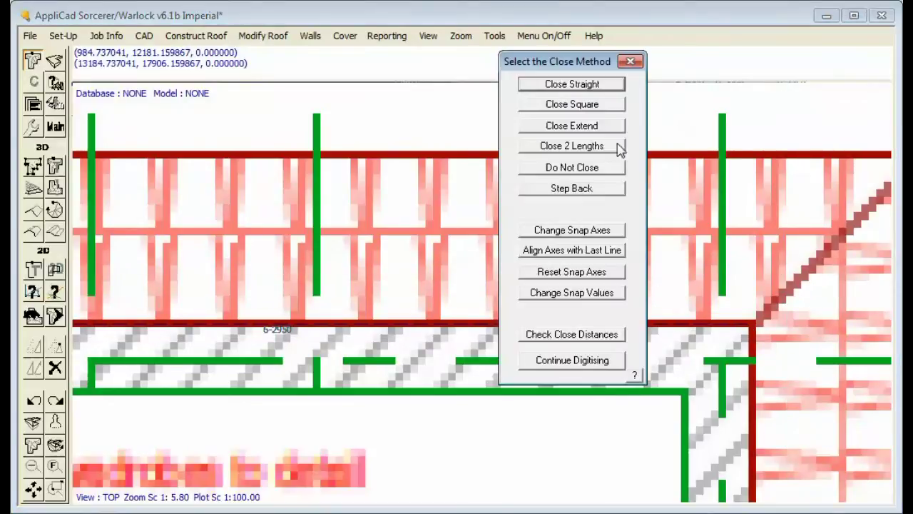
left_click(593, 187)
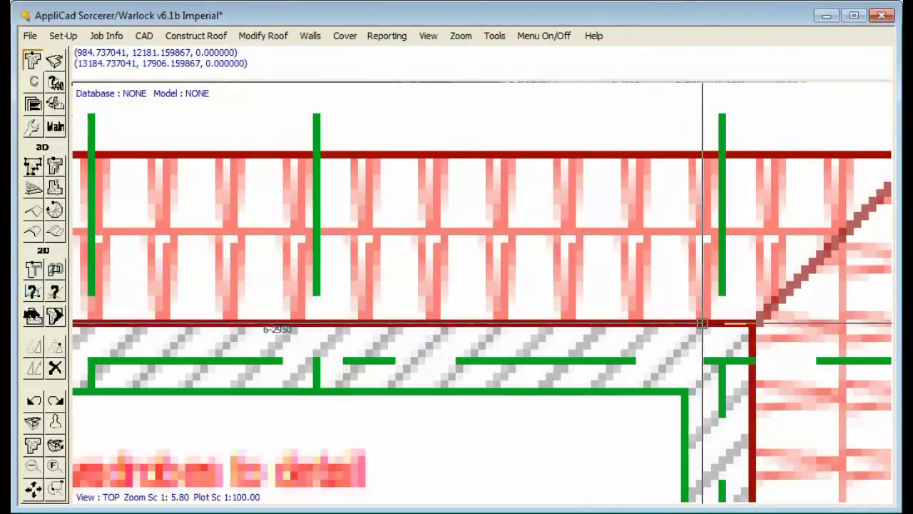
right_click(766, 322)
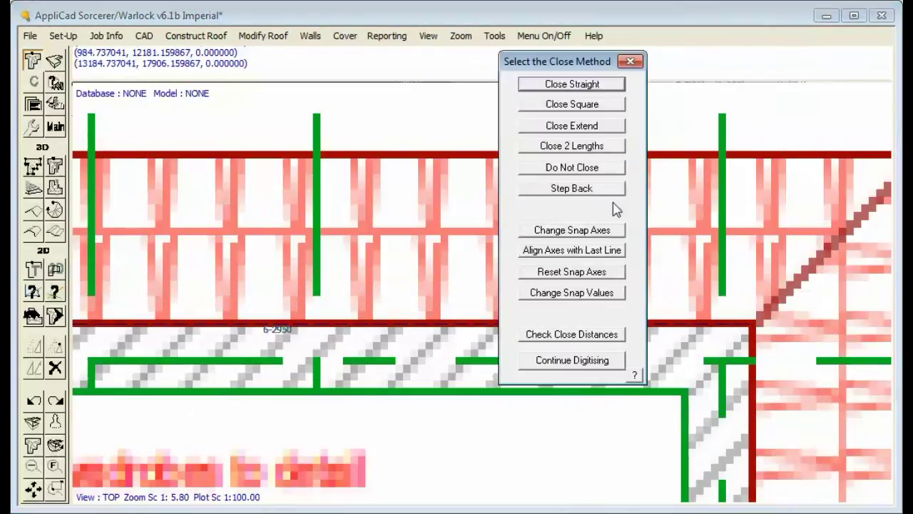
left_click(612, 189)
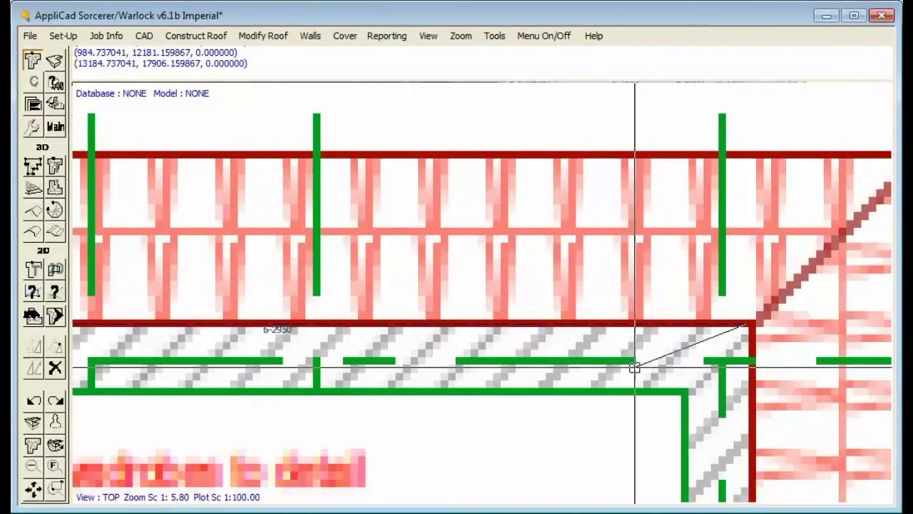
Place an outline point at the red wall corner
scroll(635, 367, "down", 5)
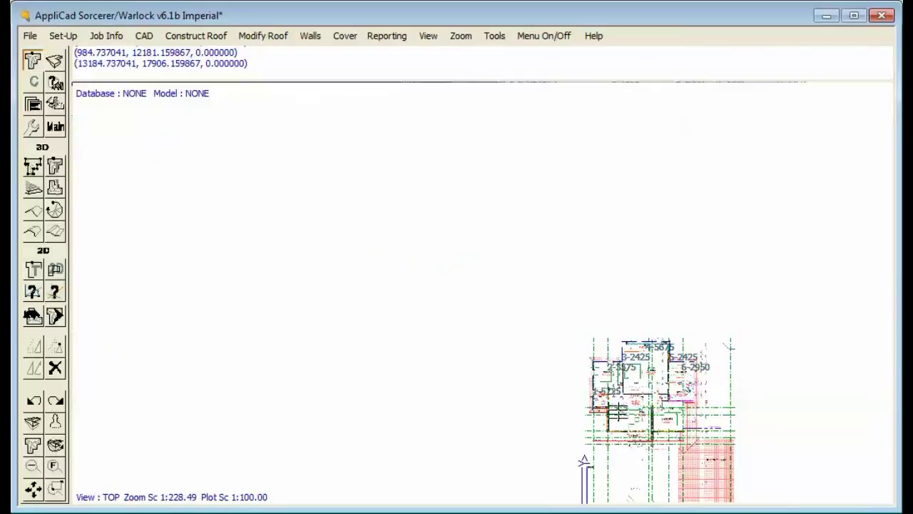
scroll(656, 389, "up", 5)
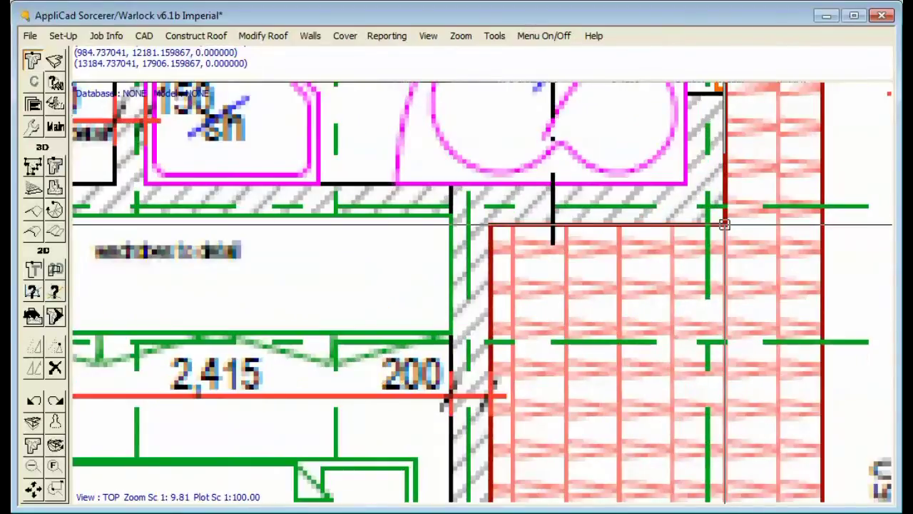
scroll(560, 276, "up", 2)
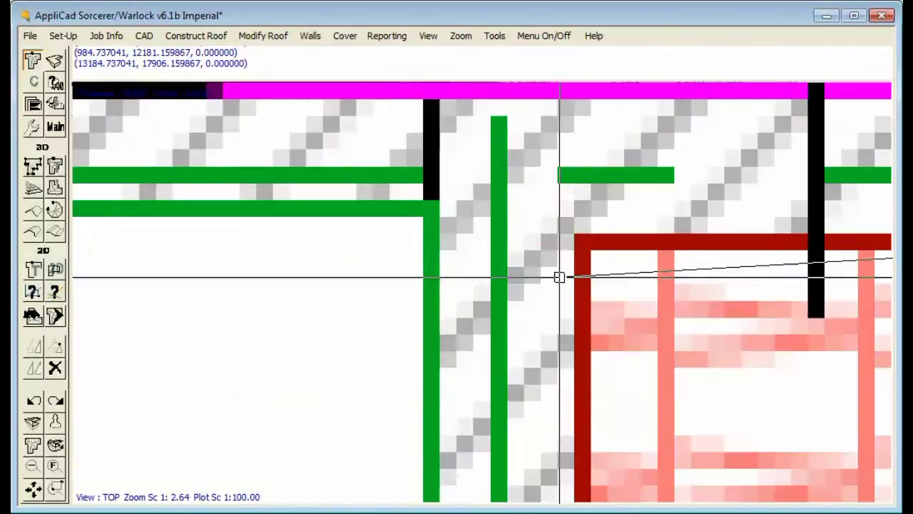
left_click(586, 243)
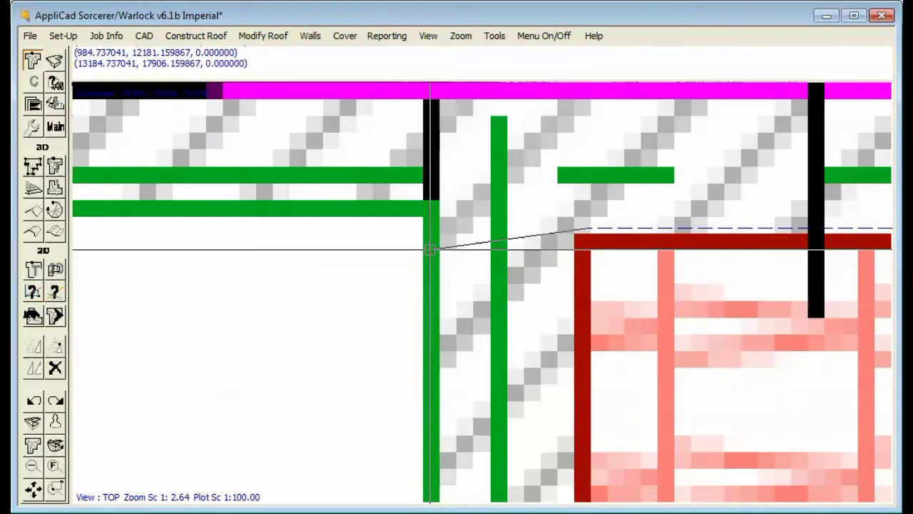
Add an outline point at the wall corner beside the balcony, then bring up the close-method choices
scroll(430, 250, "down", 2)
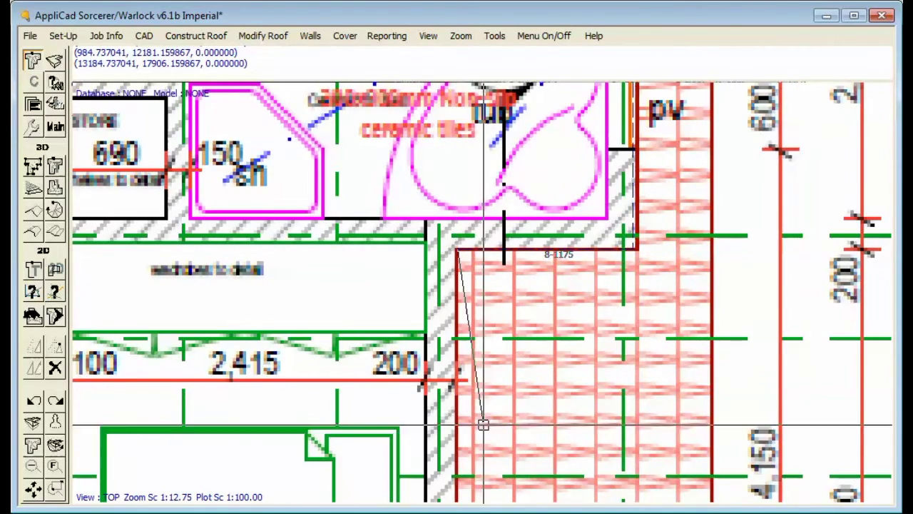
scroll(483, 425, "down", 4)
scroll(429, 399, "up", 4)
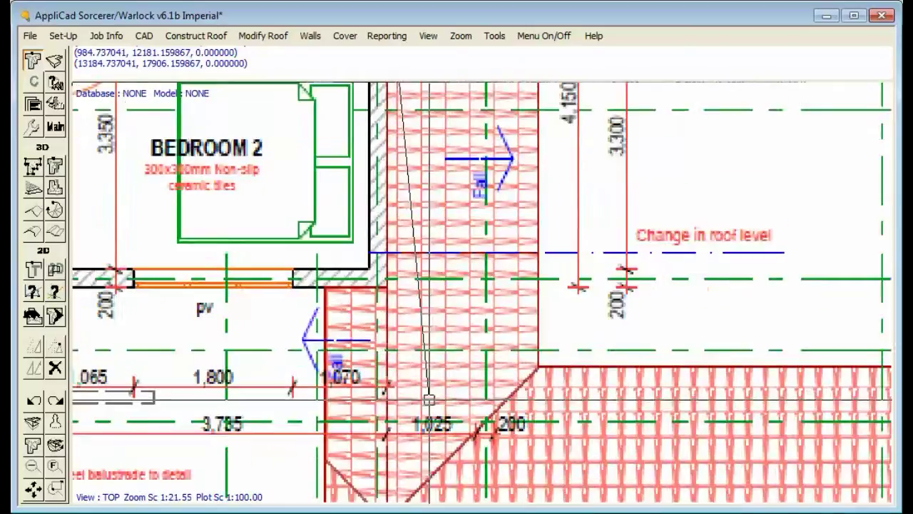
scroll(428, 399, "up", 4)
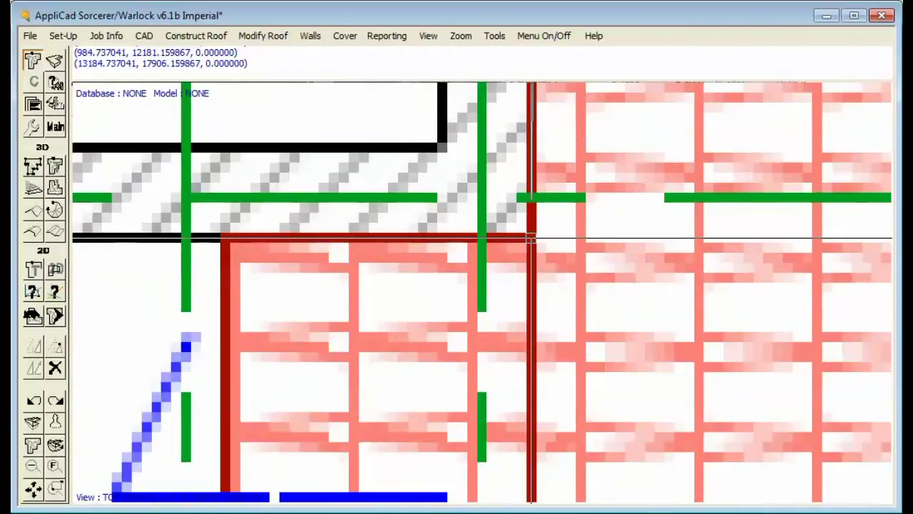
scroll(542, 240, "down", 4)
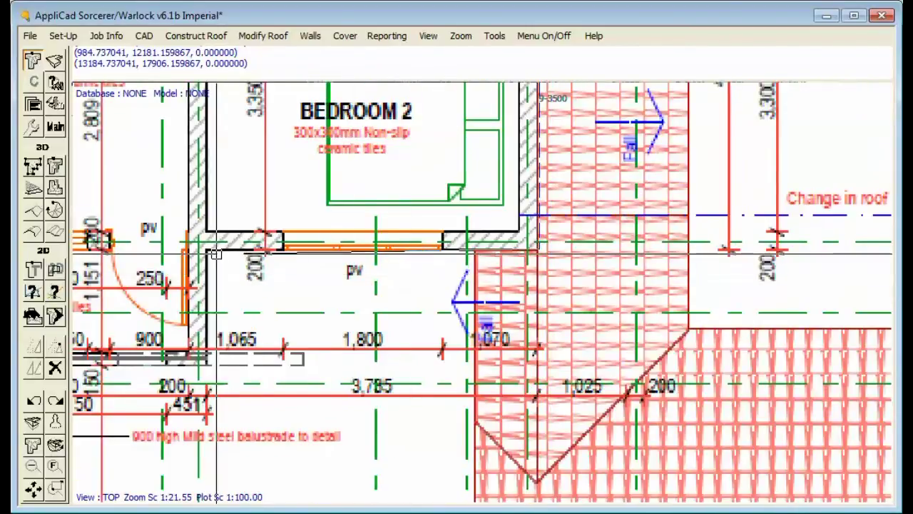
scroll(216, 254, "up", 5)
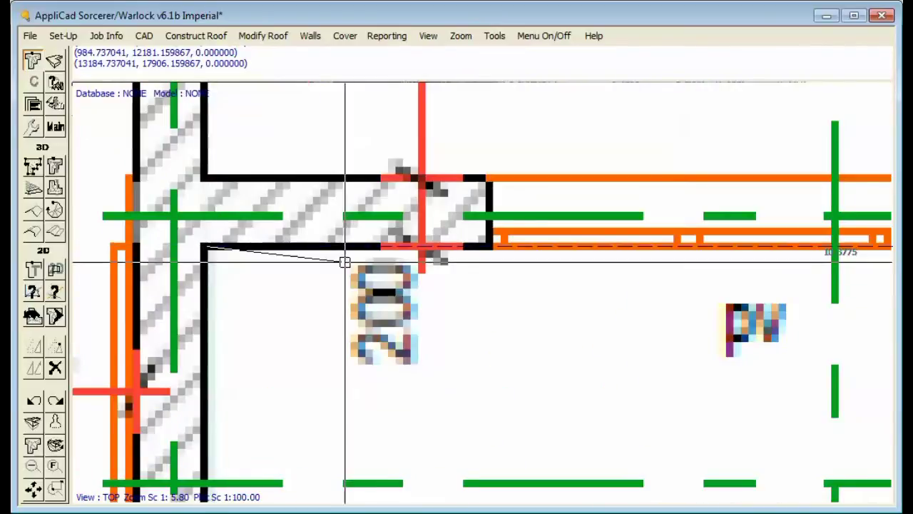
scroll(316, 283, "down", 5)
scroll(281, 278, "up", 6)
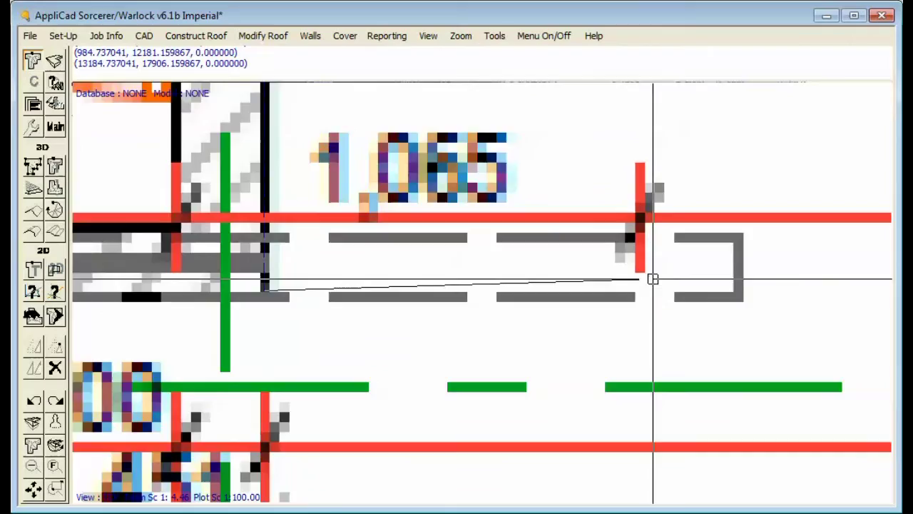
scroll(308, 283, "down", 5)
scroll(308, 283, "up", 4)
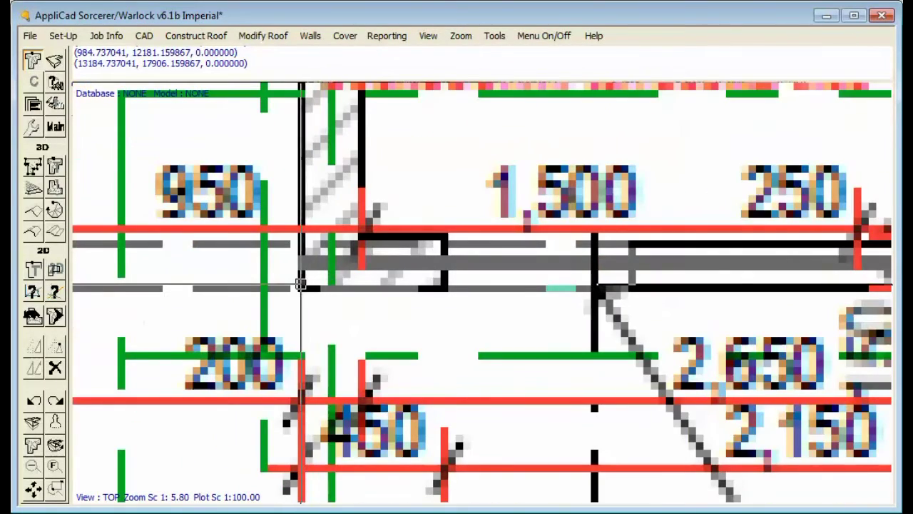
scroll(309, 284, "down", 2)
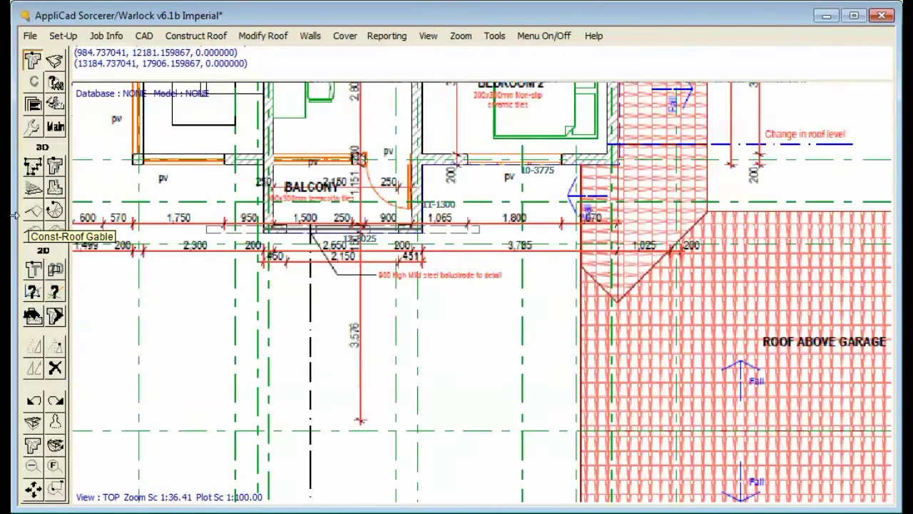
scroll(342, 218, "down", 3)
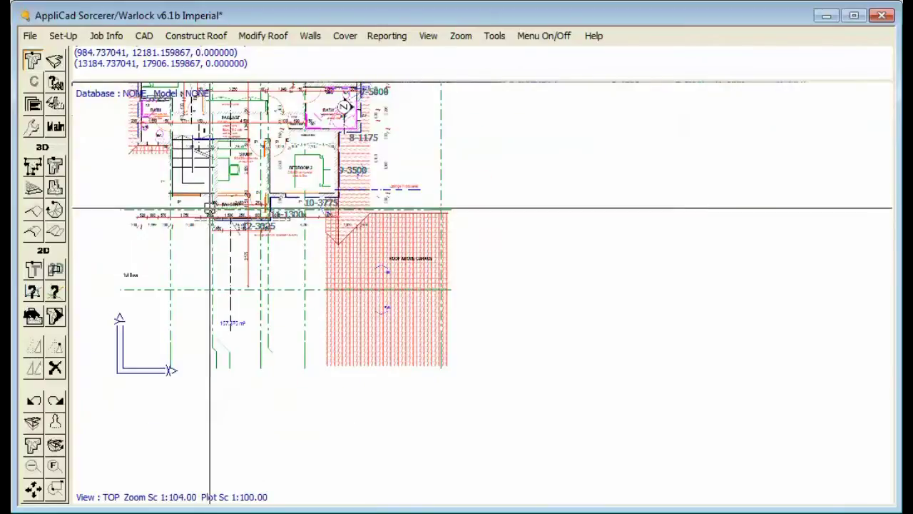
scroll(342, 217, "up", 4)
scroll(342, 218, "up", 4)
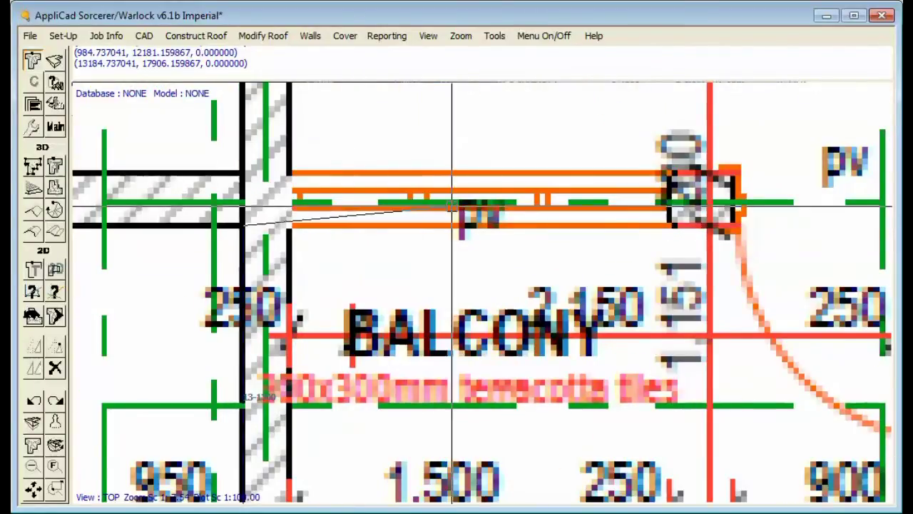
scroll(577, 223, "down", 4)
scroll(355, 222, "up", 7)
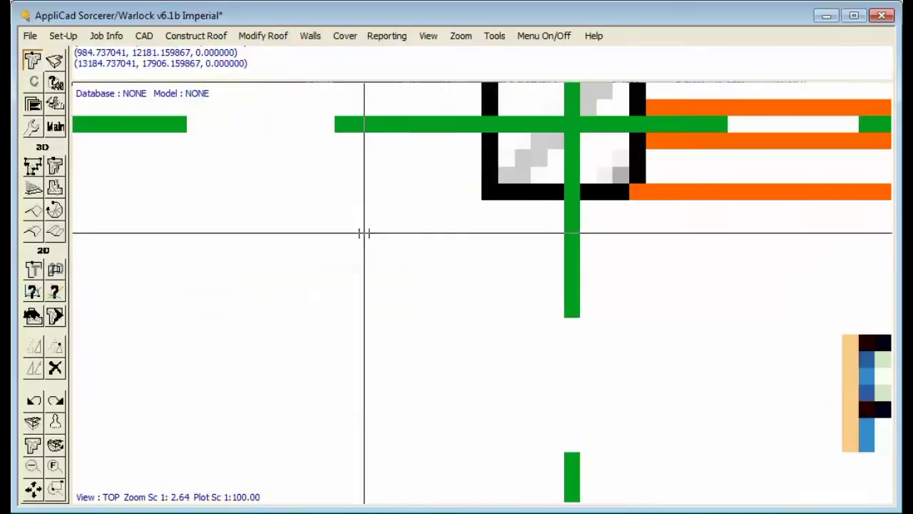
left_click(475, 195)
scroll(341, 255, "down", 8)
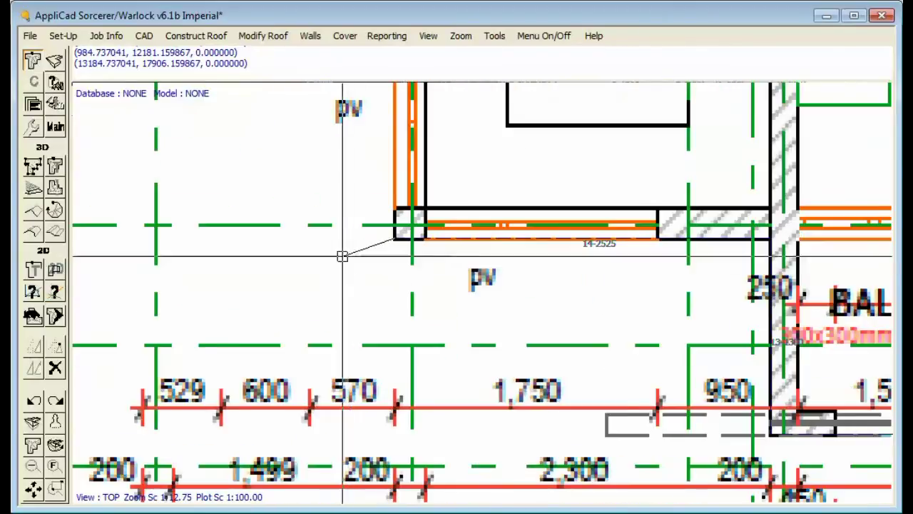
right_click(333, 250)
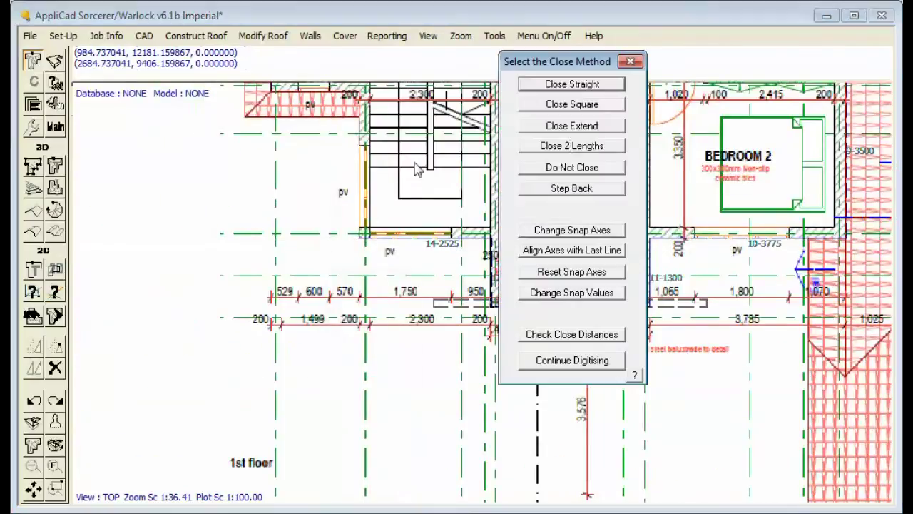
Close the outline square and move the Roof Defaults dialog clear of the plan
left_click(581, 106)
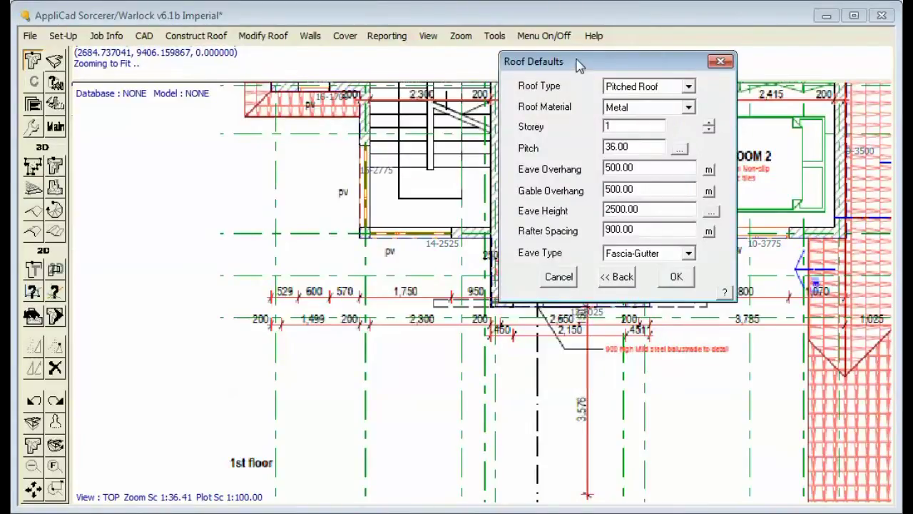
left_click_drag(579, 65, 285, 143)
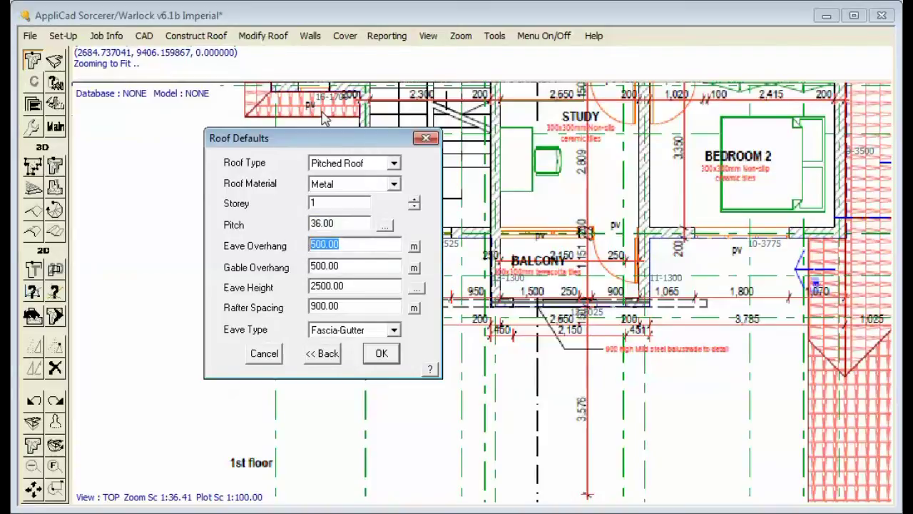
left_click_drag(335, 139, 615, 125)
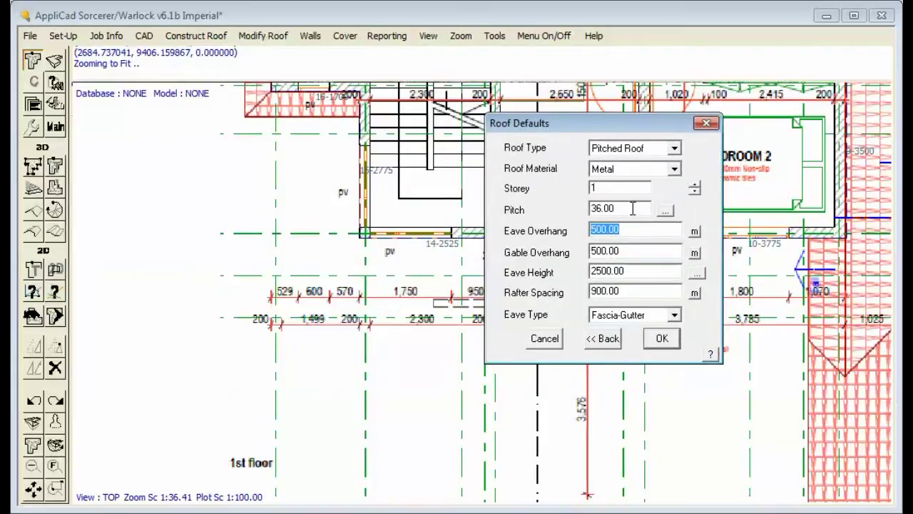
Measure the eave overhang on the plan as 500, with eave height 5100
left_click(696, 234)
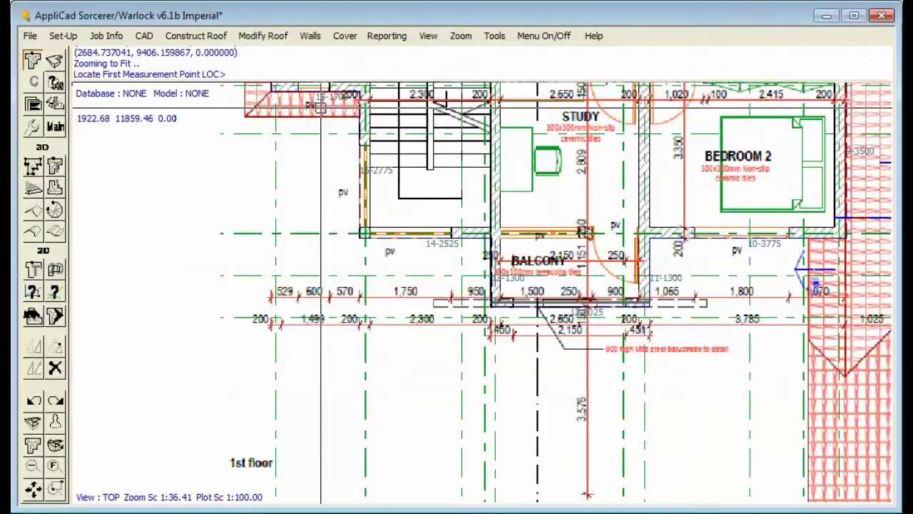
scroll(301, 224, "down", 3)
scroll(301, 225, "up", 3)
scroll(301, 225, "up", 2)
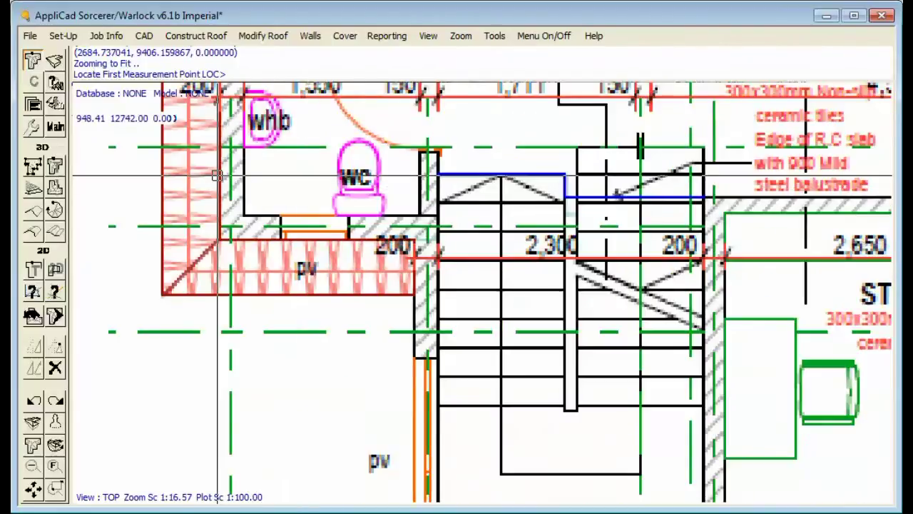
left_click(219, 175)
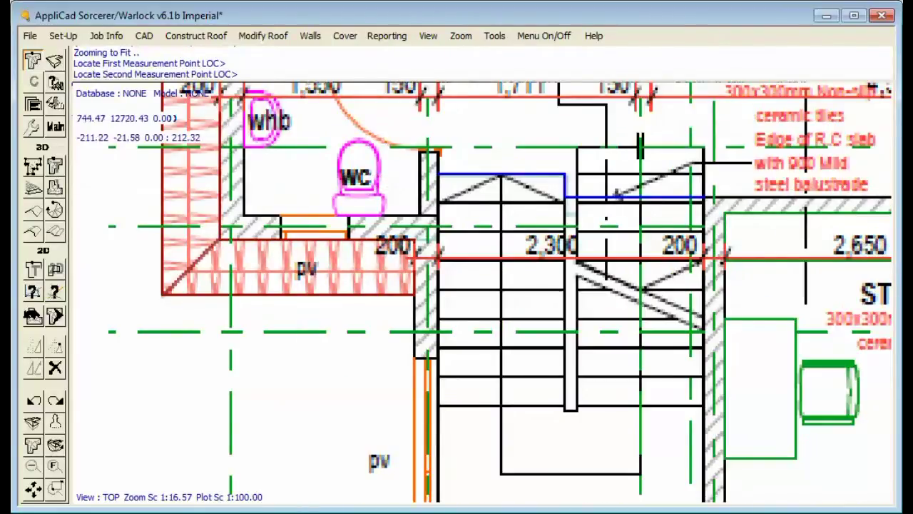
left_click(169, 187)
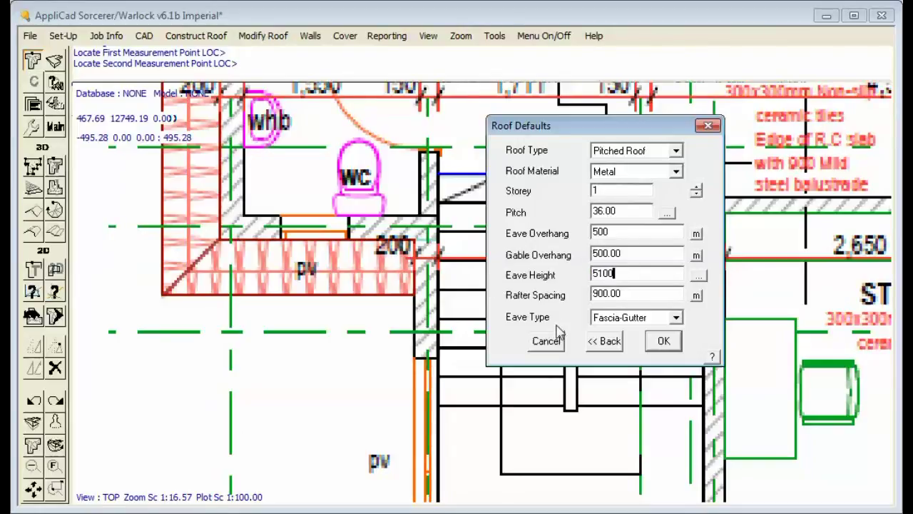
Accept the roof defaults and generate the roof planes without saving
left_click(664, 341)
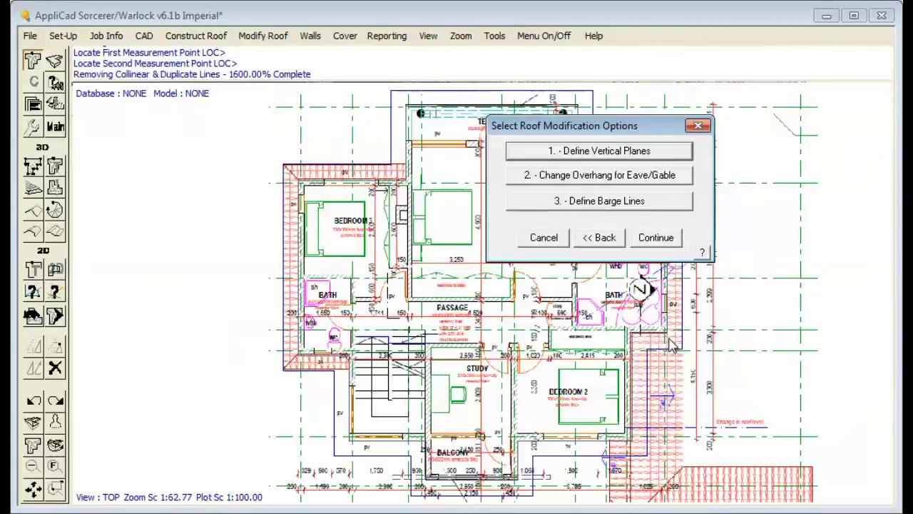
left_click(677, 241)
key("Escape")
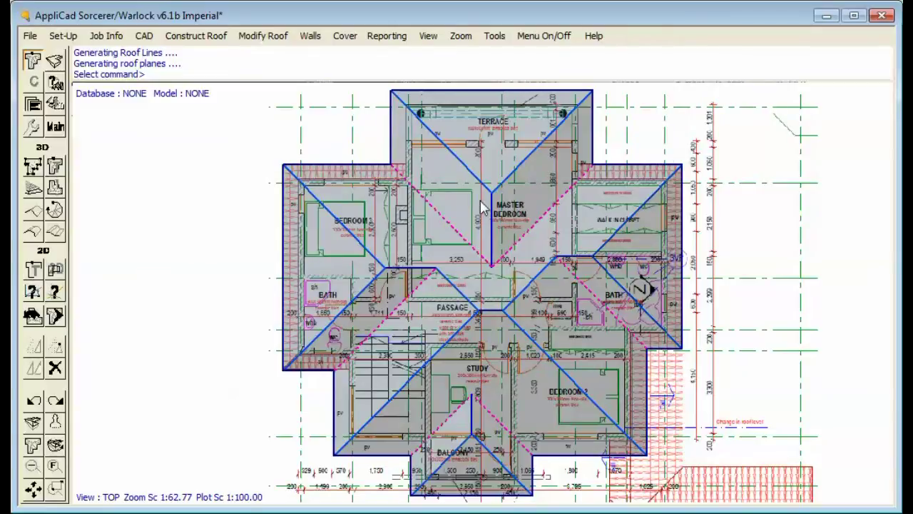
Convert the terrace and balcony hip ends into gables
left_click(55, 316)
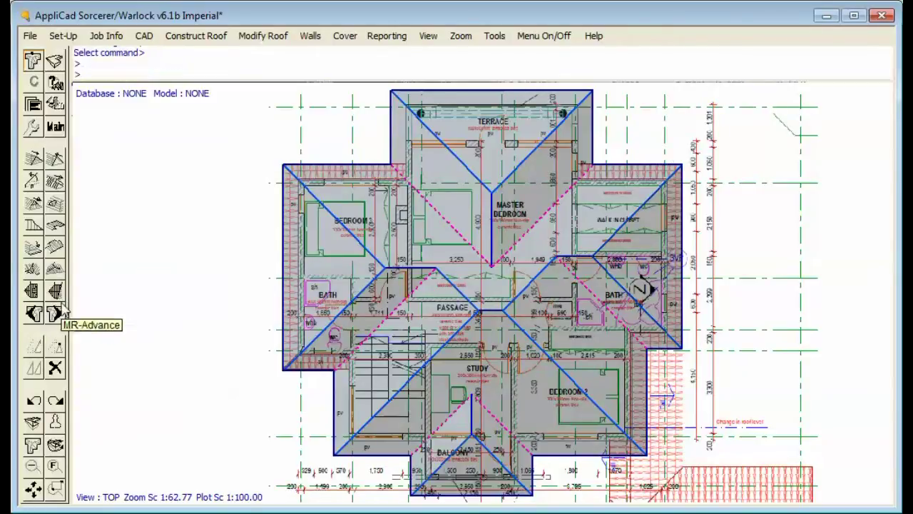
left_click(32, 158)
left_click(495, 192)
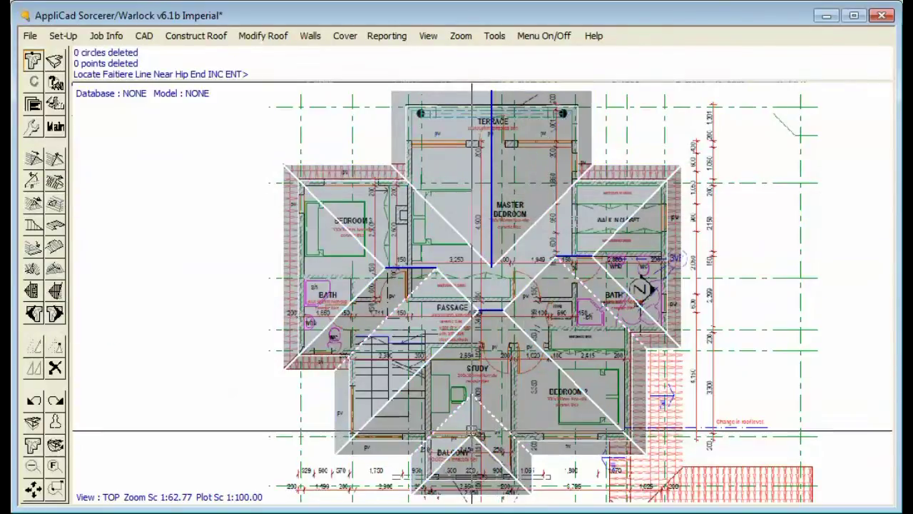
left_click(473, 430)
right_click(489, 329)
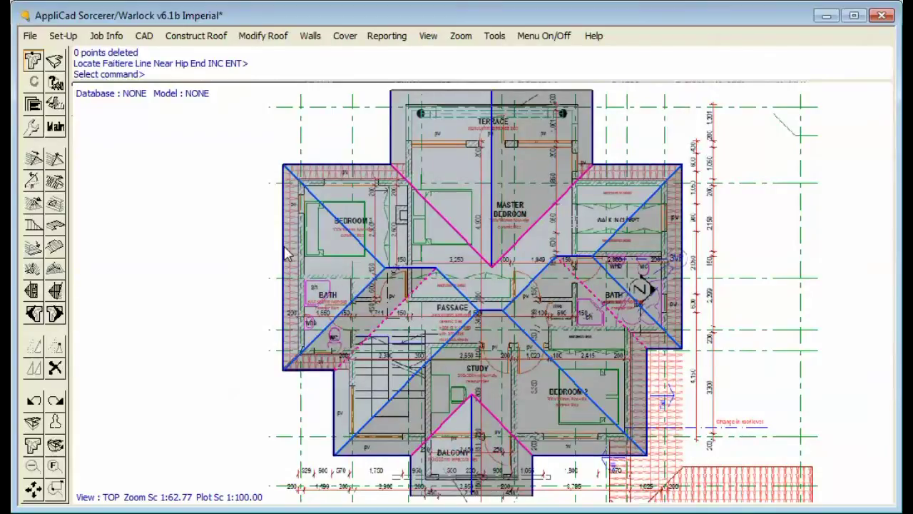
Try a Dutch gable on the left wing hip end, then undo it
left_click(31, 214)
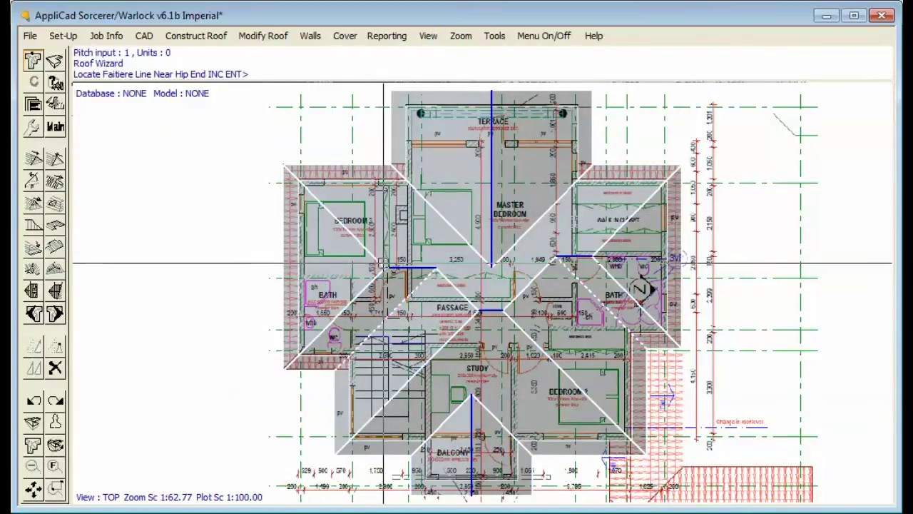
left_click(410, 303)
left_click(702, 217)
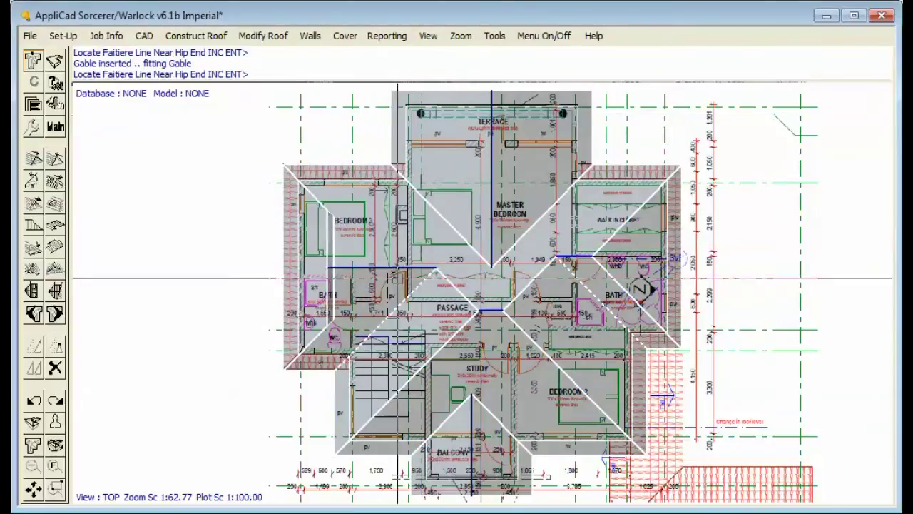
right_click(355, 299)
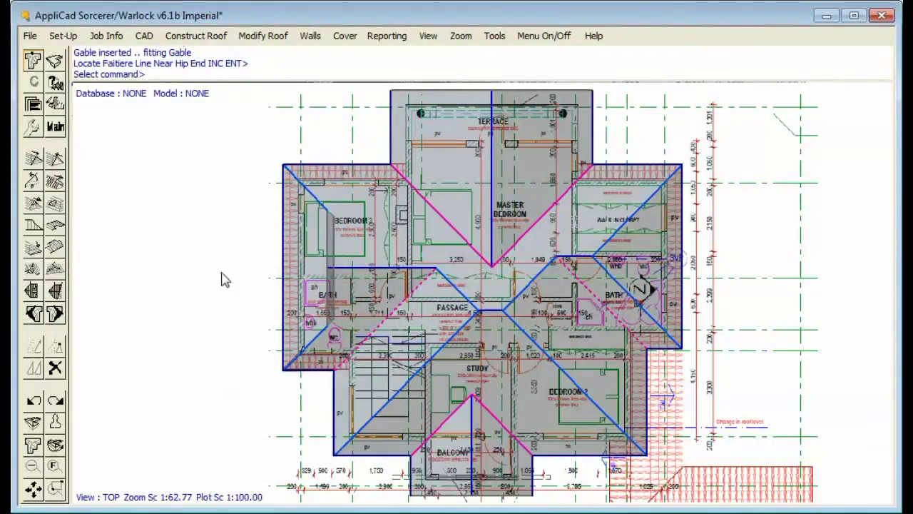
left_click(34, 403)
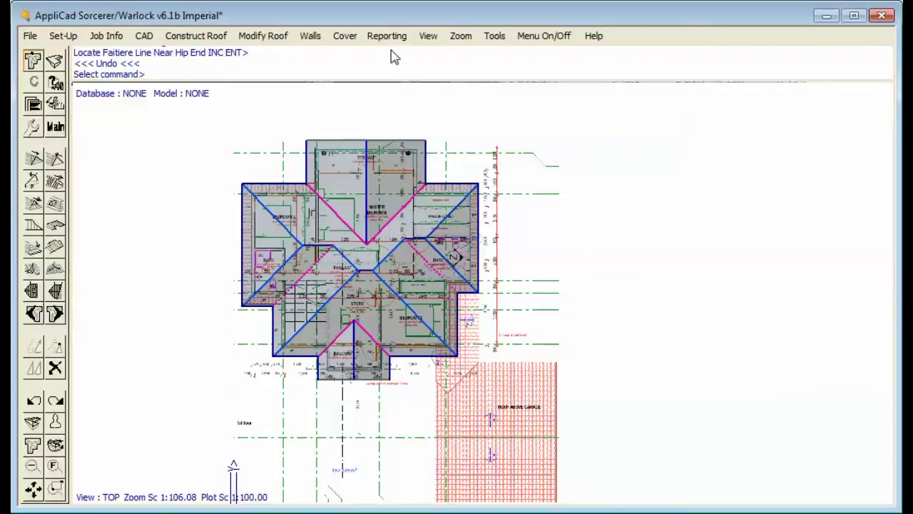
Window-select the whole upper roof and reassign its lines and planes to storey 2
left_click(32, 127)
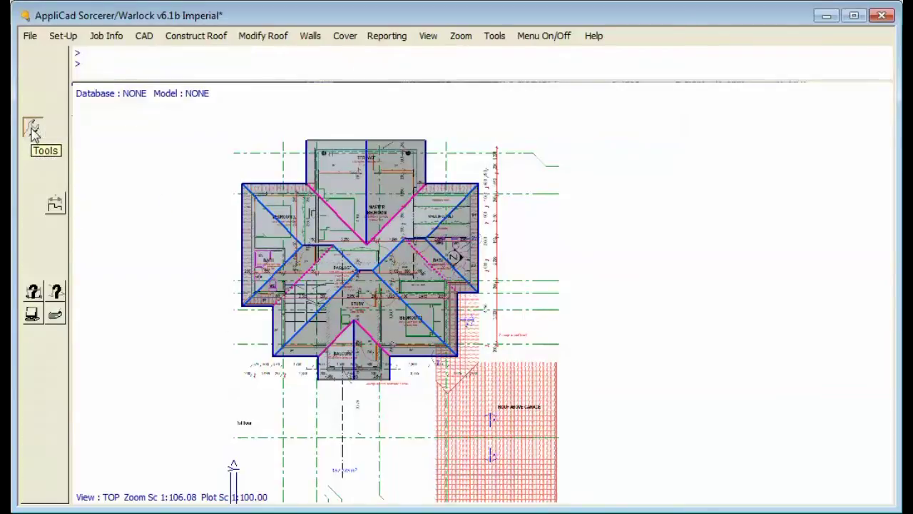
left_click(56, 291)
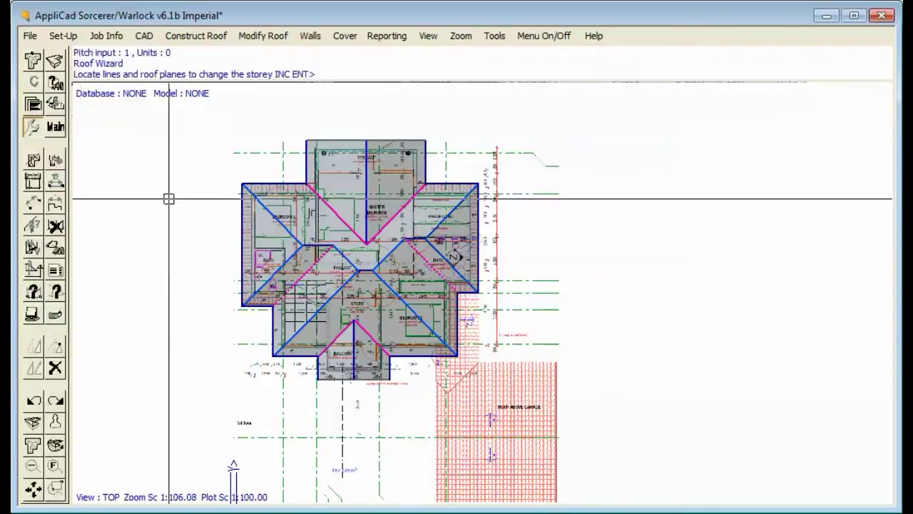
left_click(200, 112)
left_click(503, 400)
key("Return")
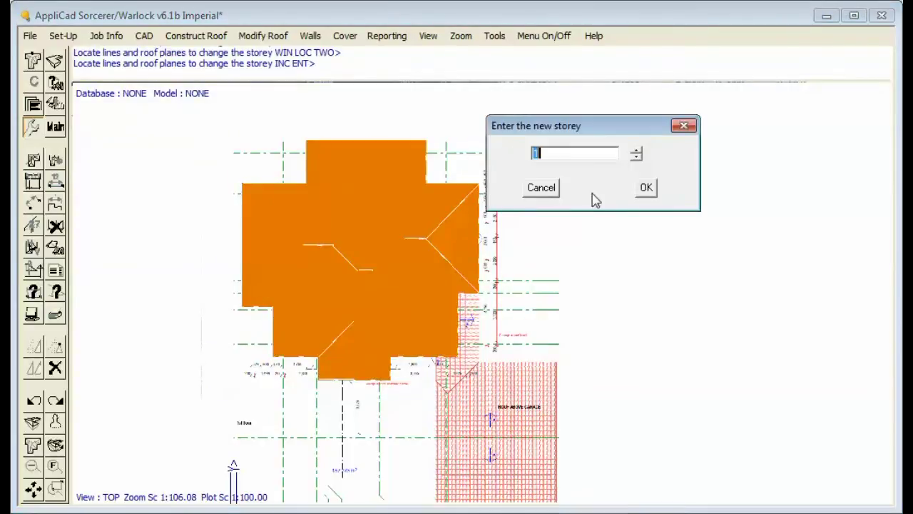
left_click(635, 151)
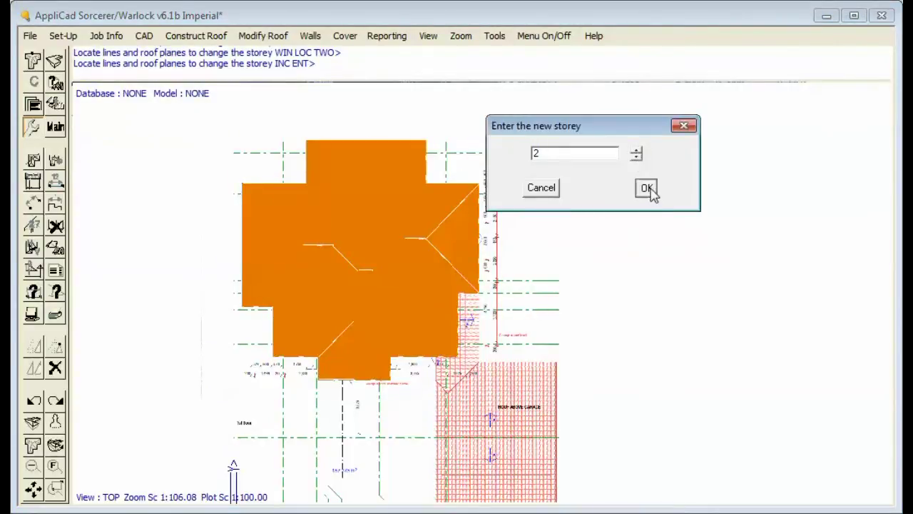
left_click(647, 188)
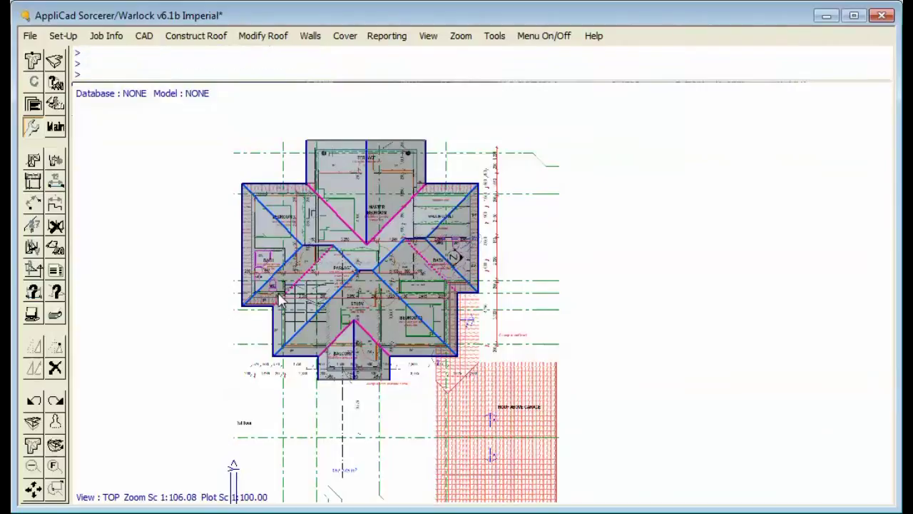
scroll(535, 182, "down", 1)
middle_click_drag(534, 190, 478, 125)
scroll(539, 160, "up", 2)
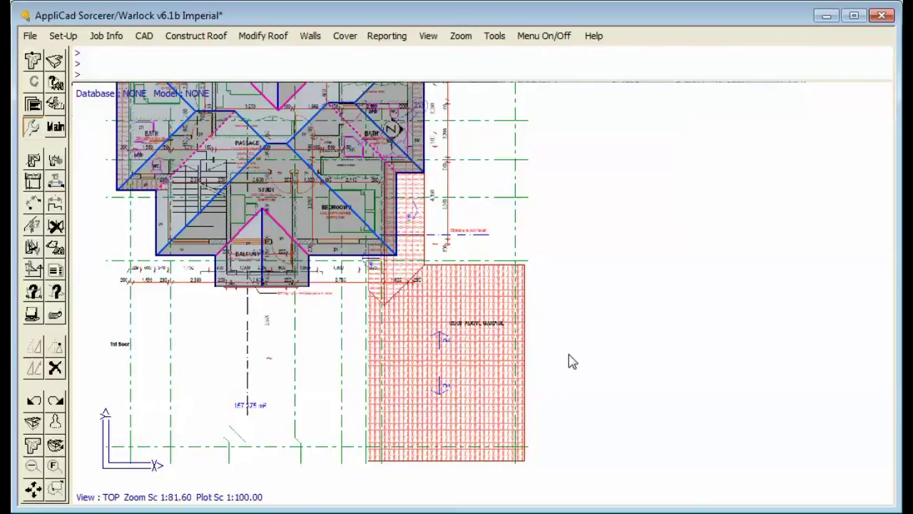
Start a new outline with default snap settings, placing the first corner at the garage roof corner
left_click(32, 59)
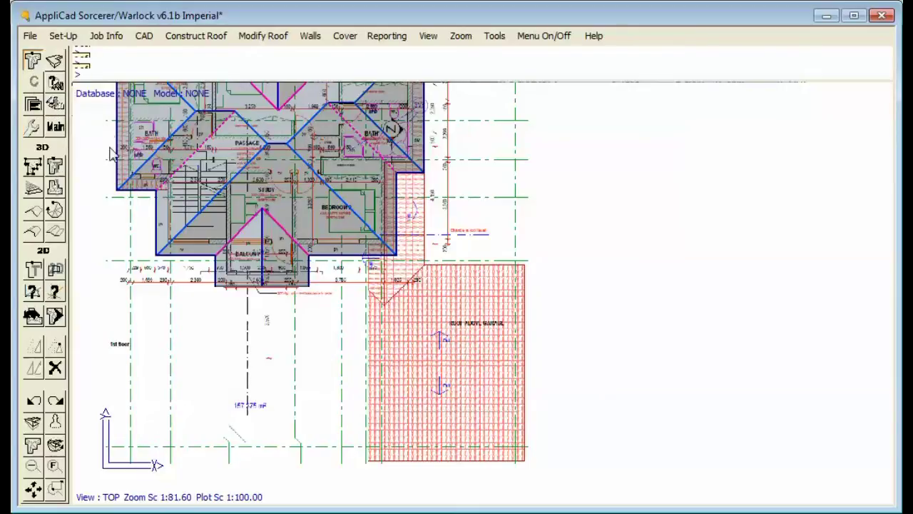
left_click(32, 187)
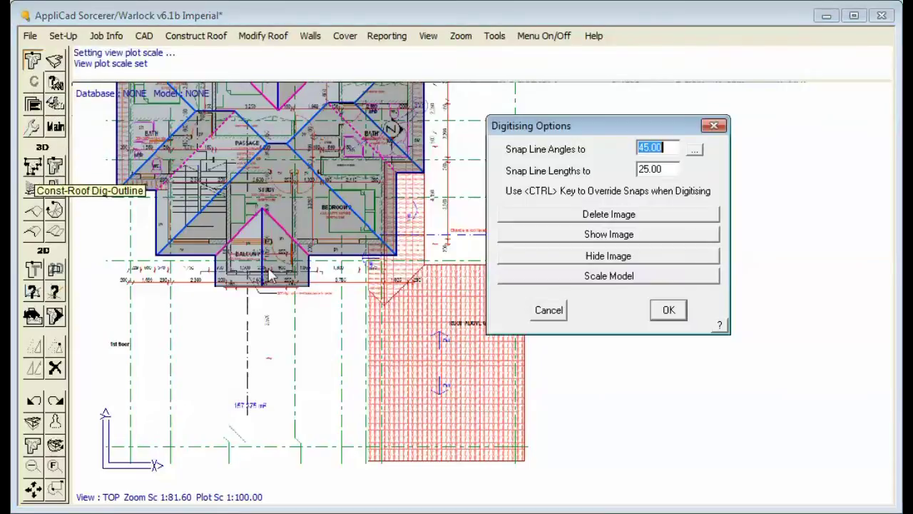
left_click(668, 312)
scroll(519, 460, "up", 5)
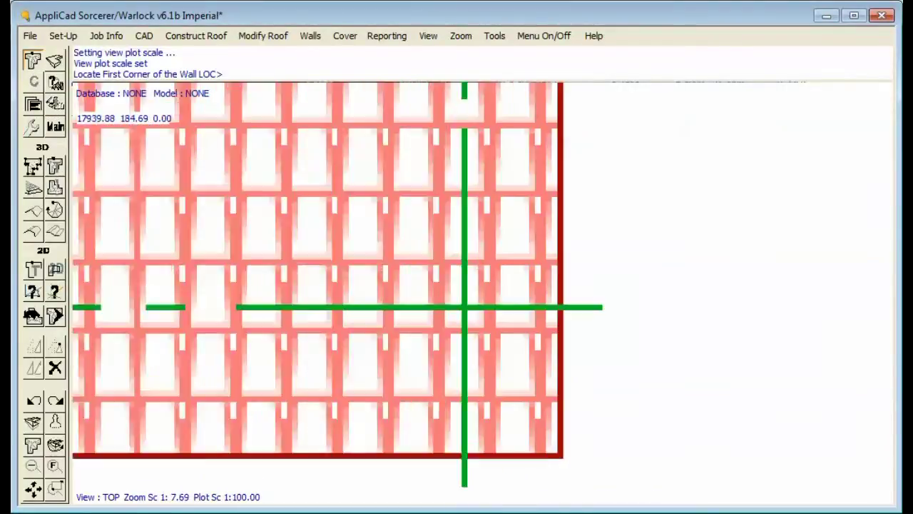
scroll(571, 452, "down", 1)
left_click(564, 460)
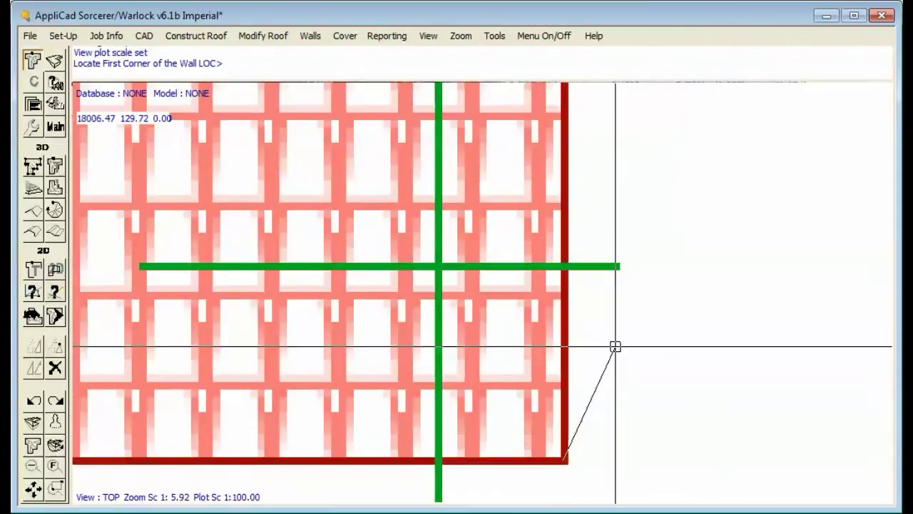
Trace the remaining lower wall corners and close the four-sided outline
scroll(398, 359, "down", 8)
scroll(381, 193, "up", 5)
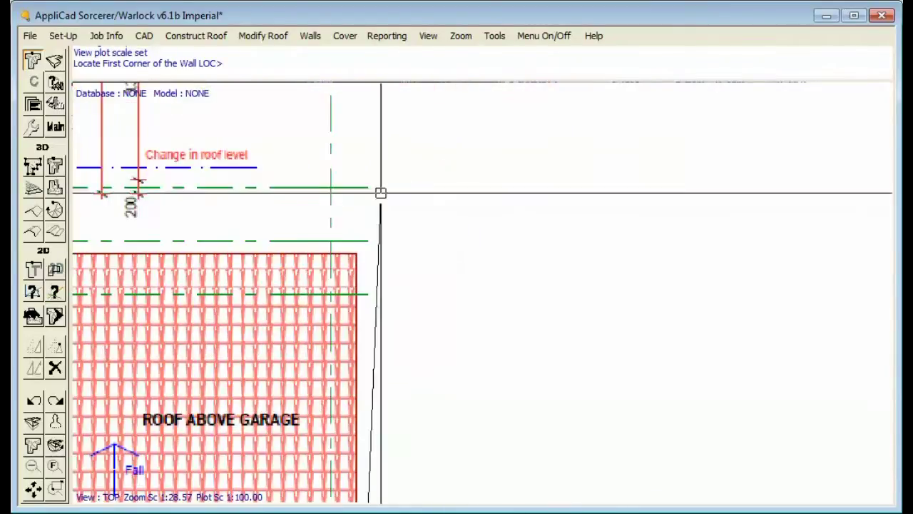
scroll(380, 192, "up", 3)
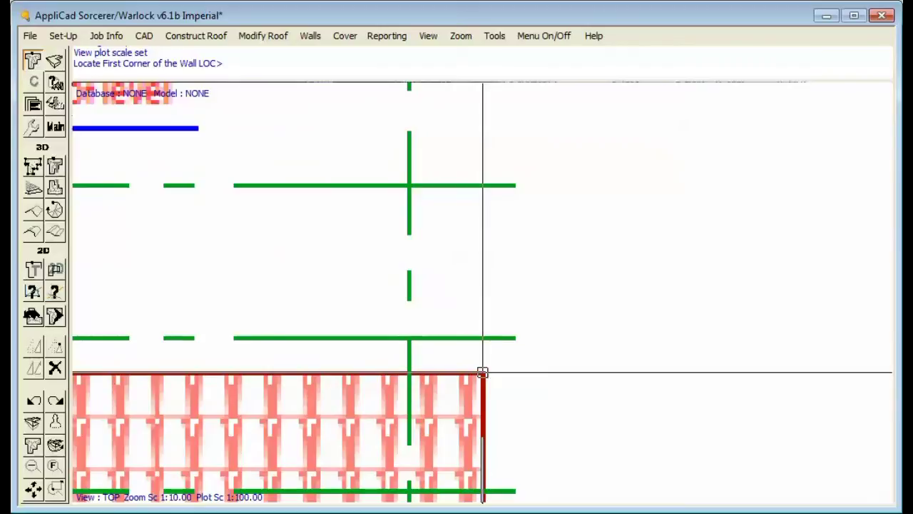
scroll(706, 299, "down", 4)
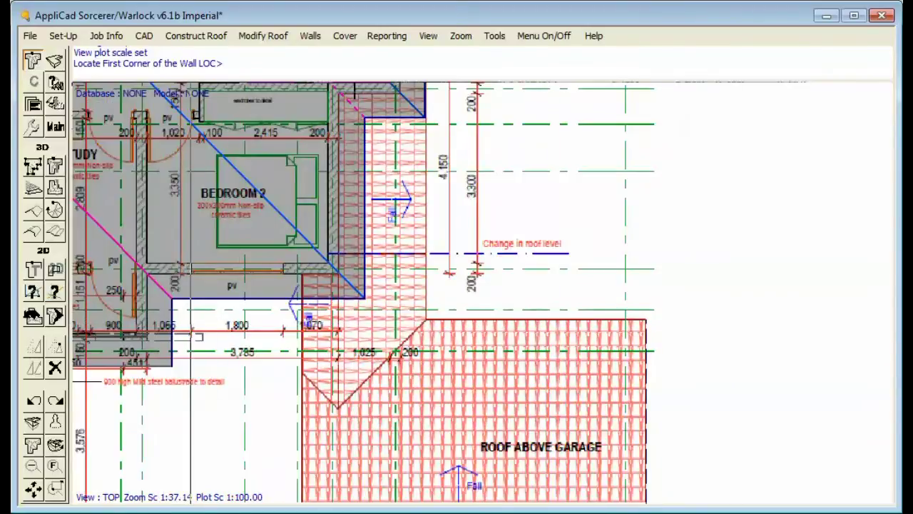
scroll(520, 200, "down", 3)
scroll(316, 255, "up", 2)
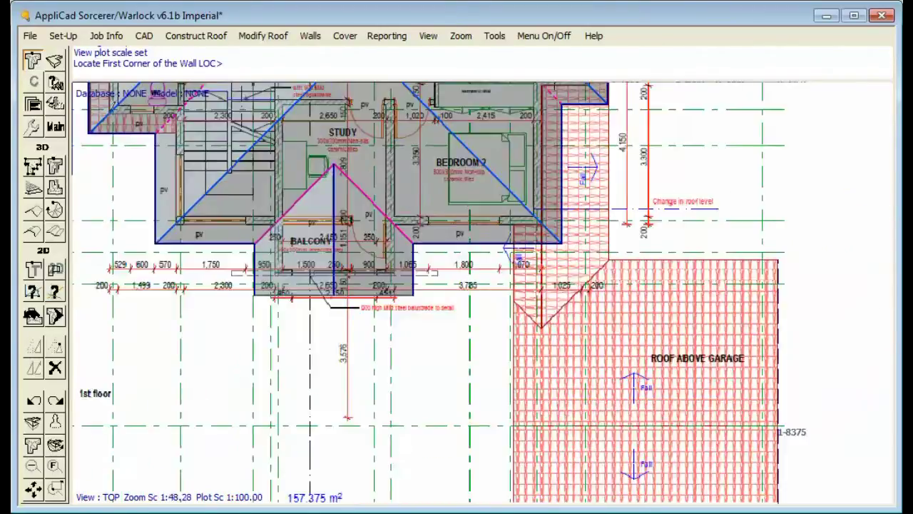
scroll(293, 252, "up", 1)
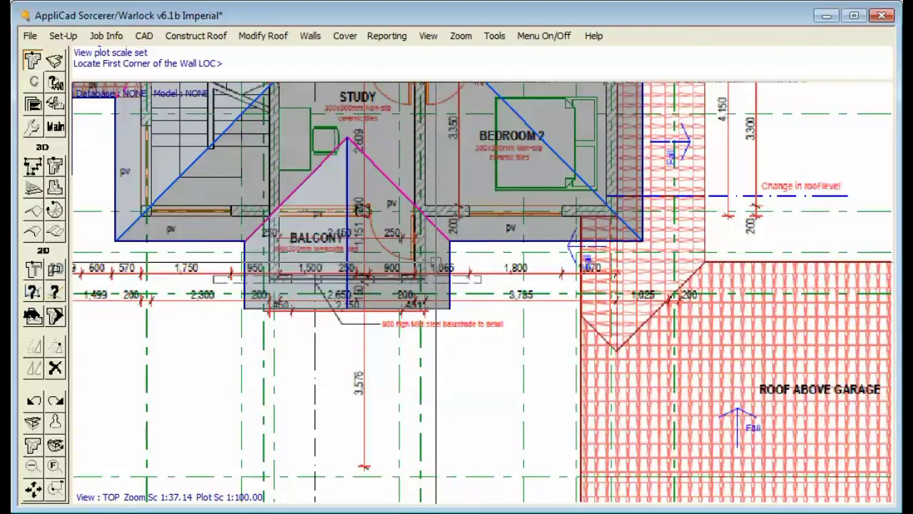
scroll(516, 257, "down", 5)
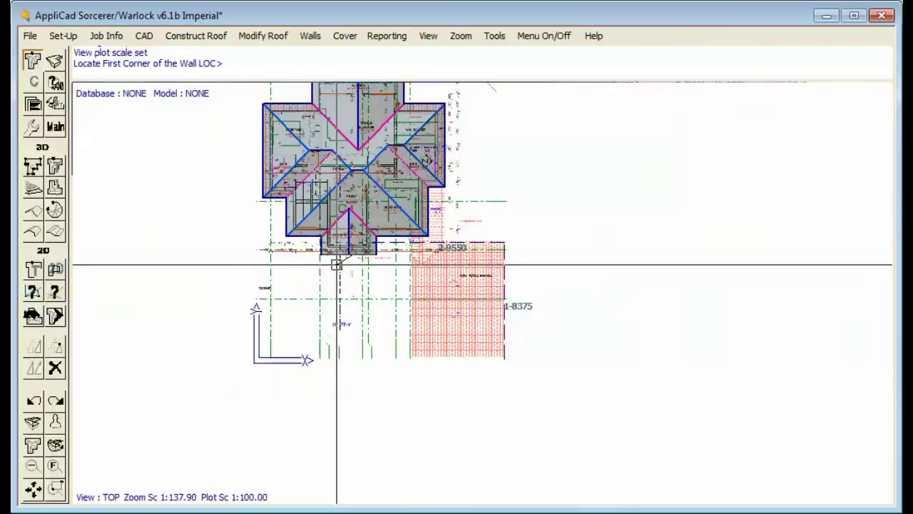
right_click(362, 312)
left_click(553, 170)
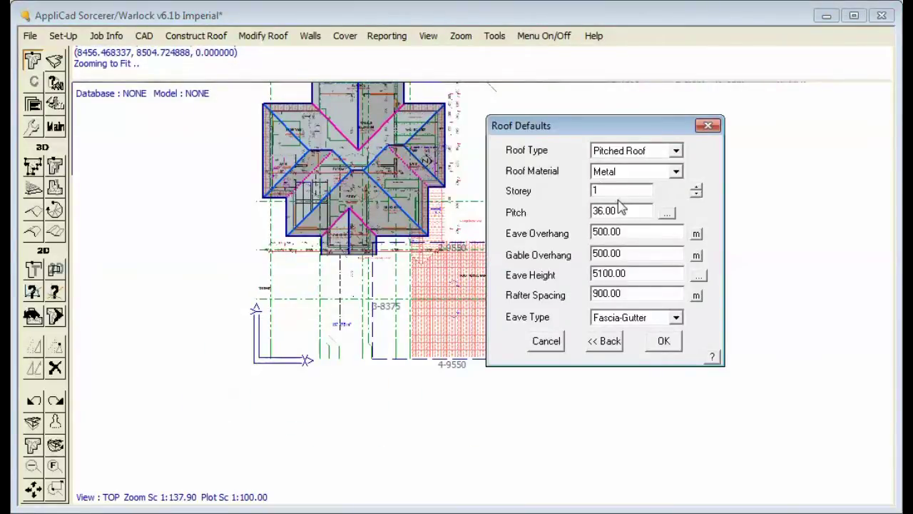
Accept the garage roof defaults (0 overhang, 2750 eave height), make wall 3 a gable, and regenerate
left_click_drag(626, 229, 584, 243)
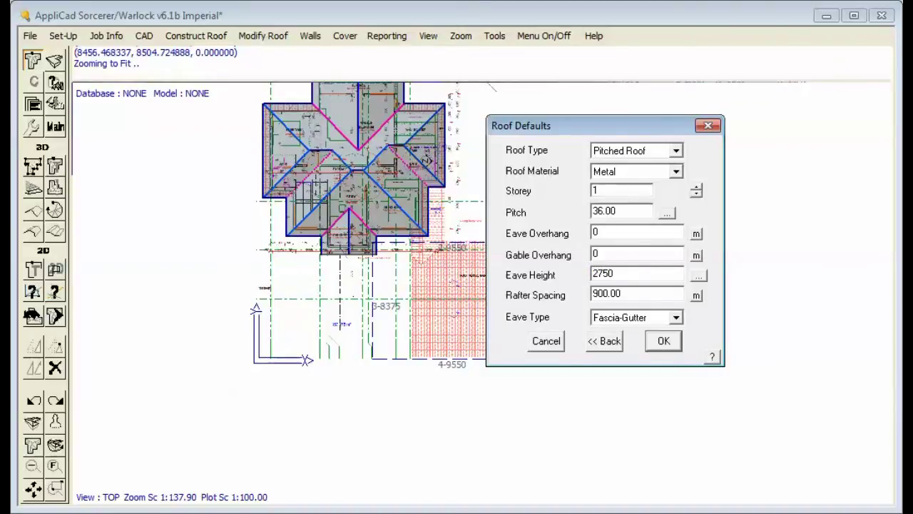
left_click(664, 341)
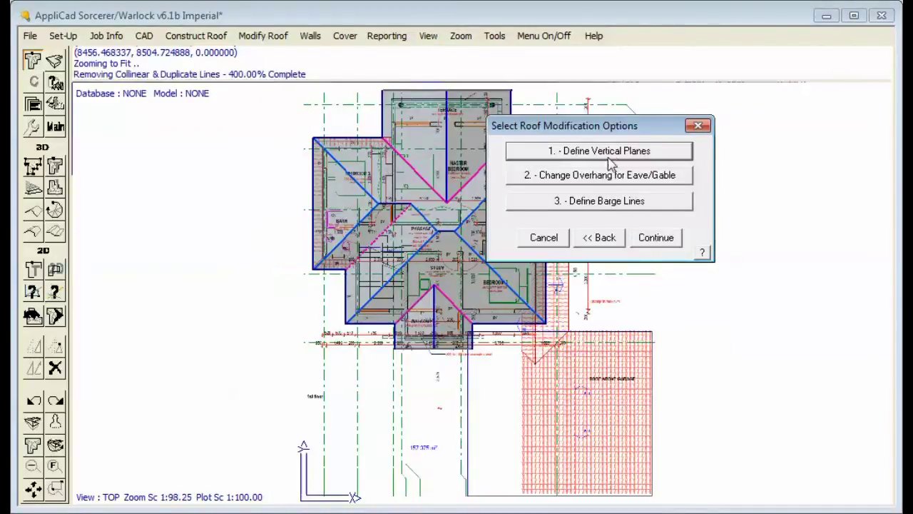
left_click(609, 157)
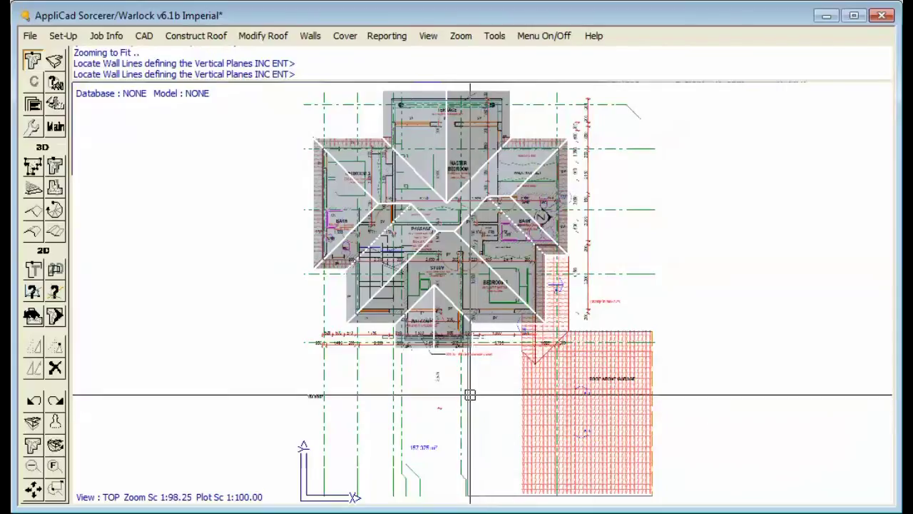
left_click(577, 410)
key("Return")
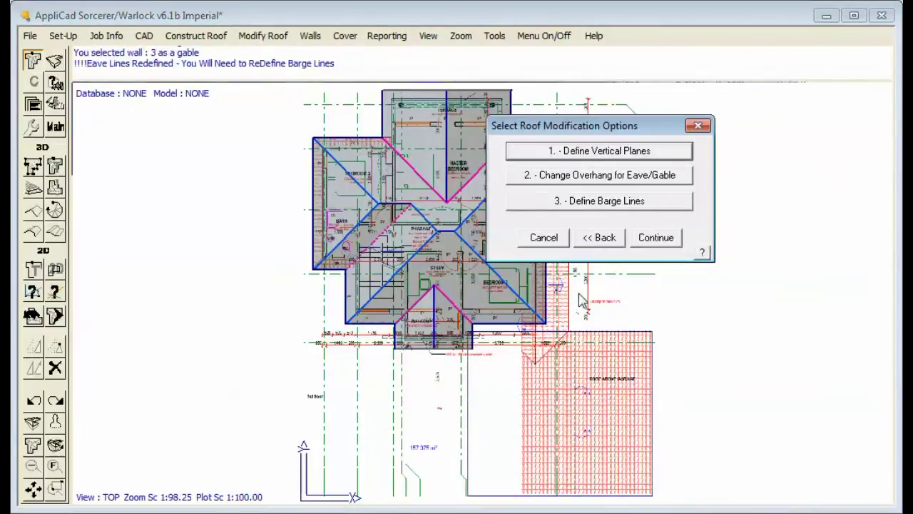
left_click(657, 238)
key("Escape")
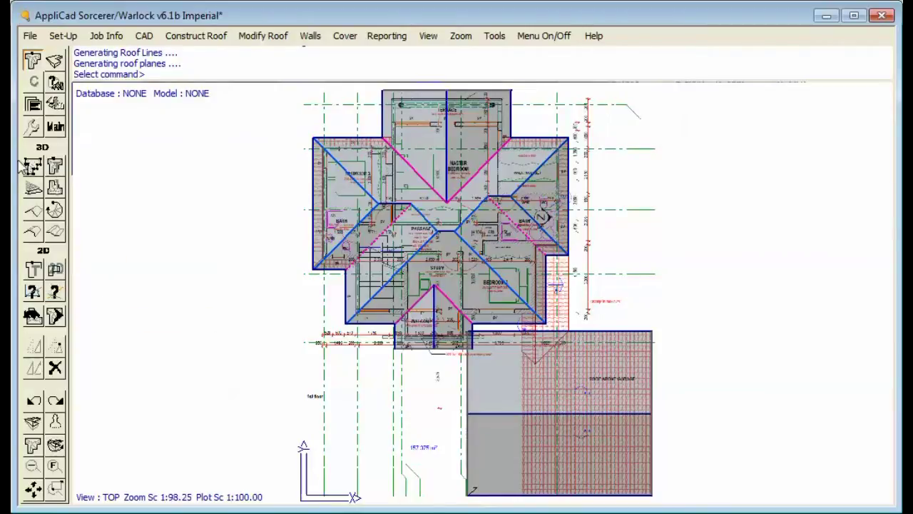
Hide the second-storey roof in Set-Display and return to the roof construction tools
left_click(32, 127)
left_click(32, 314)
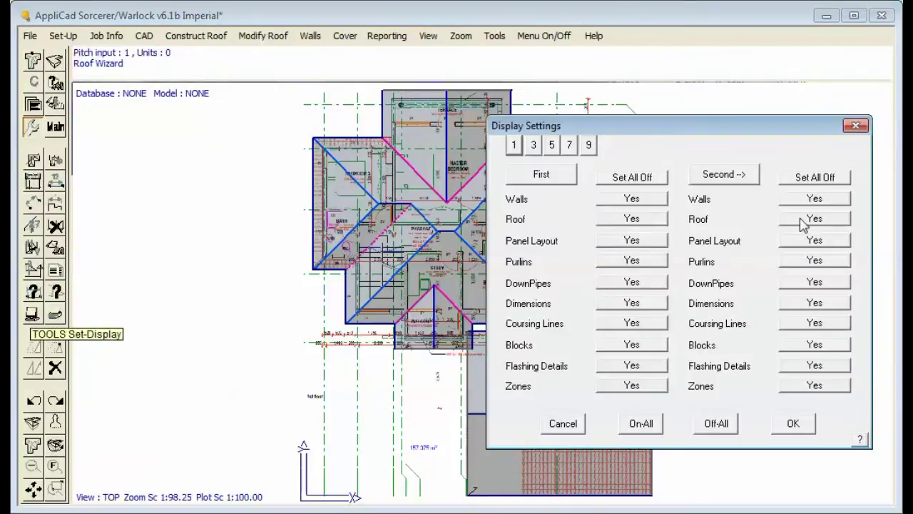
left_click(814, 198)
left_click(793, 423)
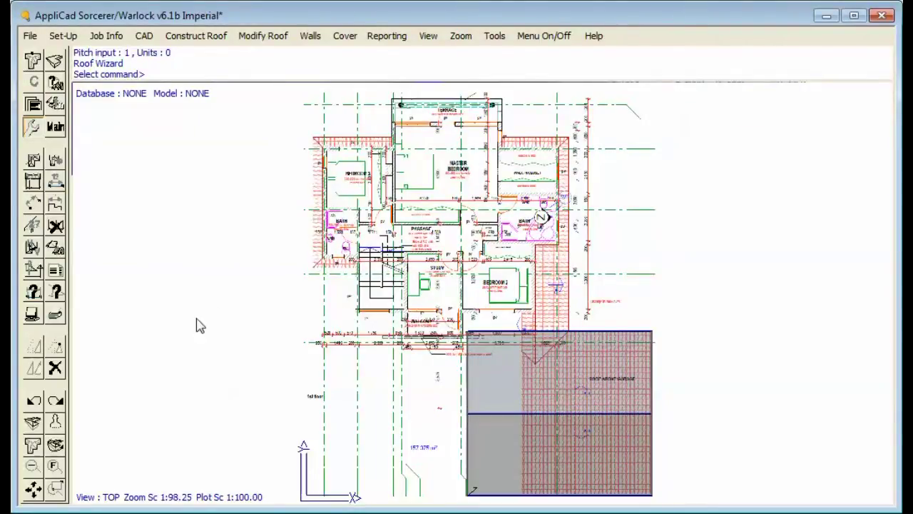
left_click(55, 127)
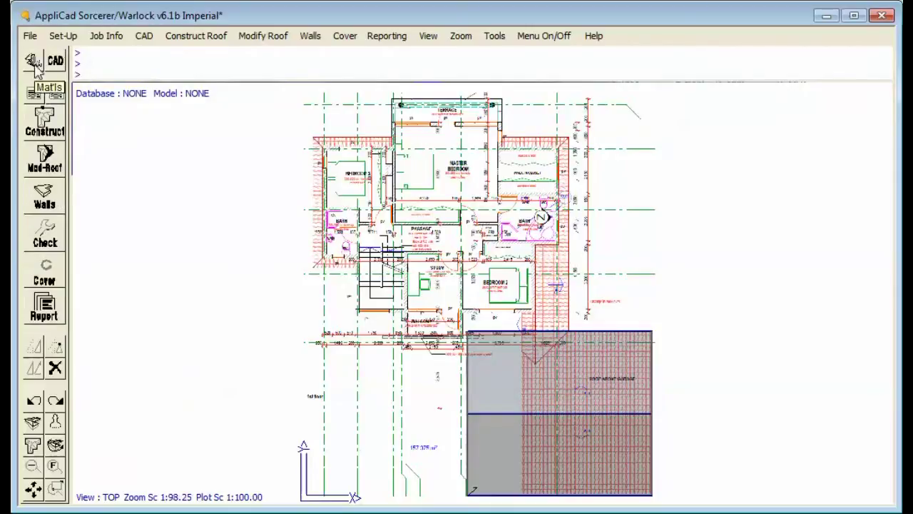
left_click(43, 131)
Begin a Dig-Outline trace with only two points, then dismiss the too-few-points warning
left_click(33, 166)
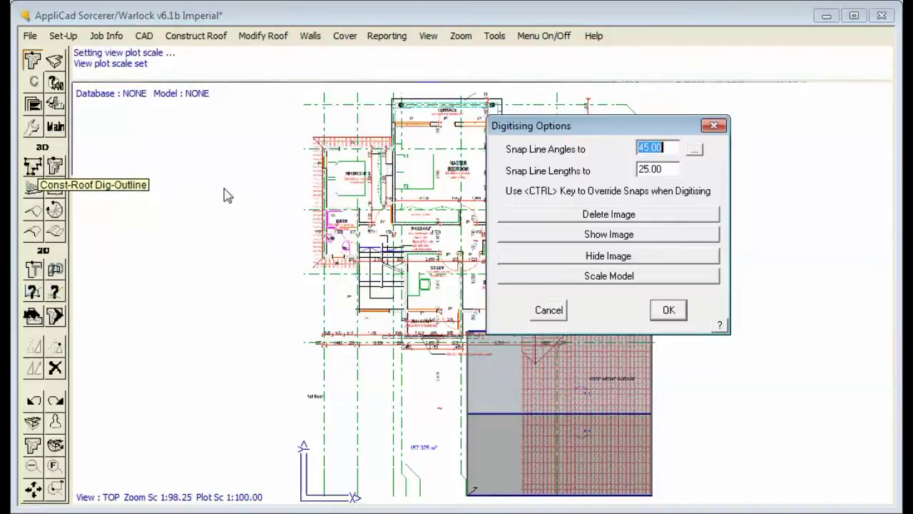
left_click(671, 309)
scroll(471, 342, "up", 6)
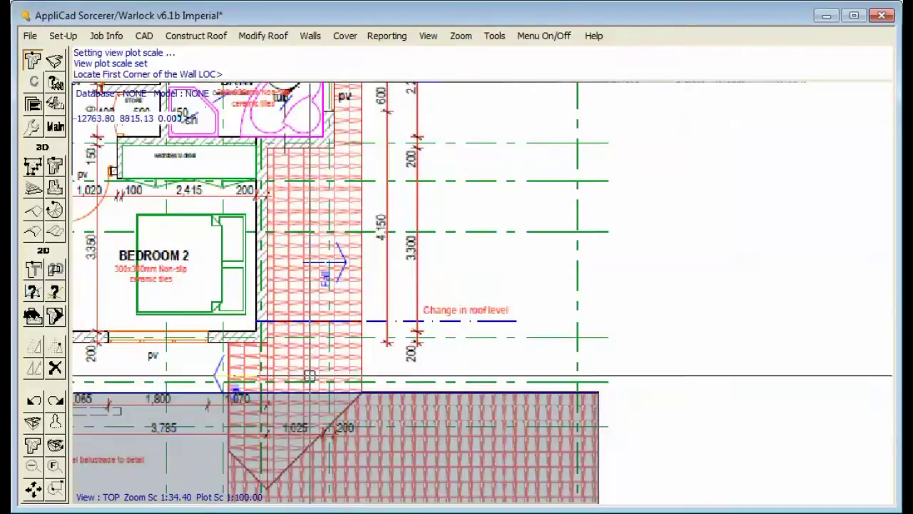
scroll(330, 423, "up", 2)
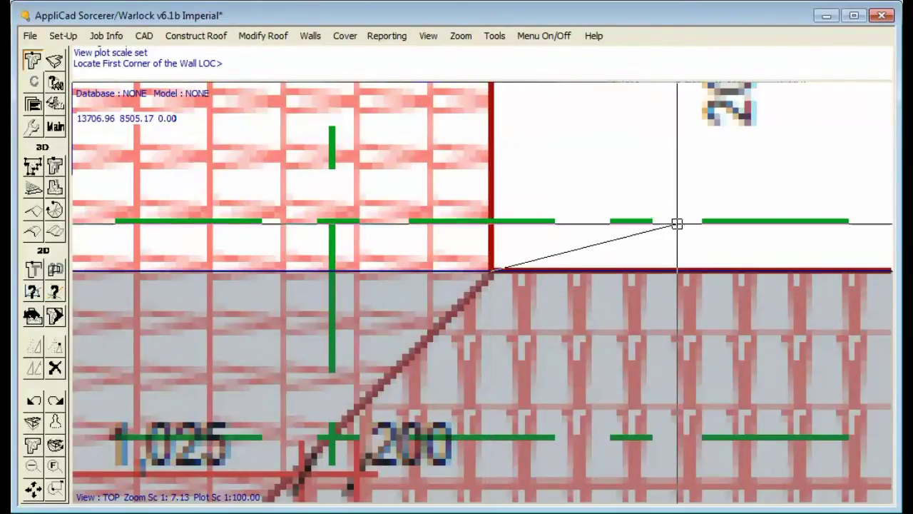
scroll(483, 322, "down", 1)
scroll(483, 323, "down", 11)
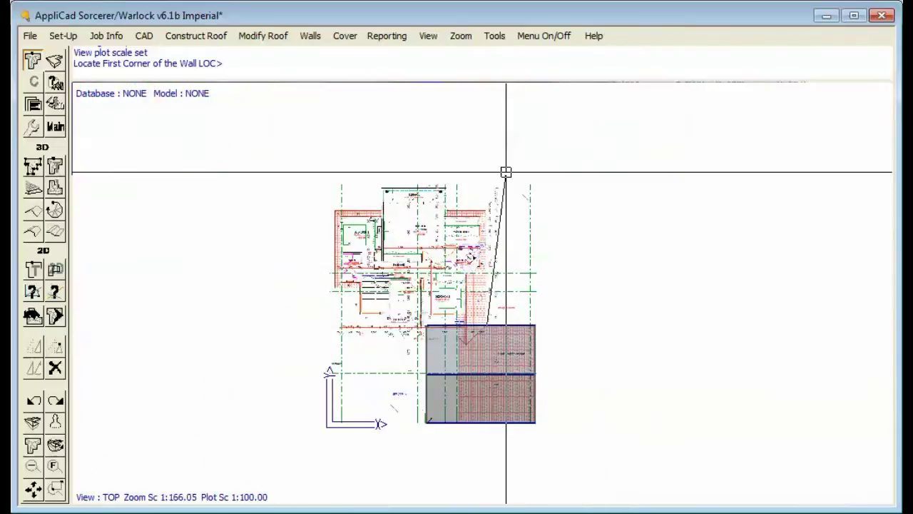
scroll(506, 173, "up", 1)
left_click(399, 386)
left_click(478, 367)
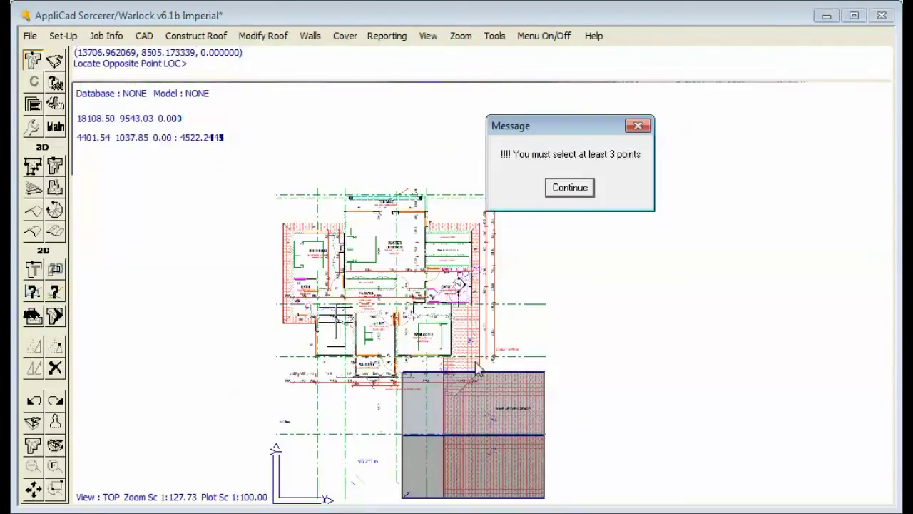
left_click(568, 187)
Restart Dig-Outline and trace every upper-floor wall corner, ready to close the outline
scroll(404, 355, "up", 3)
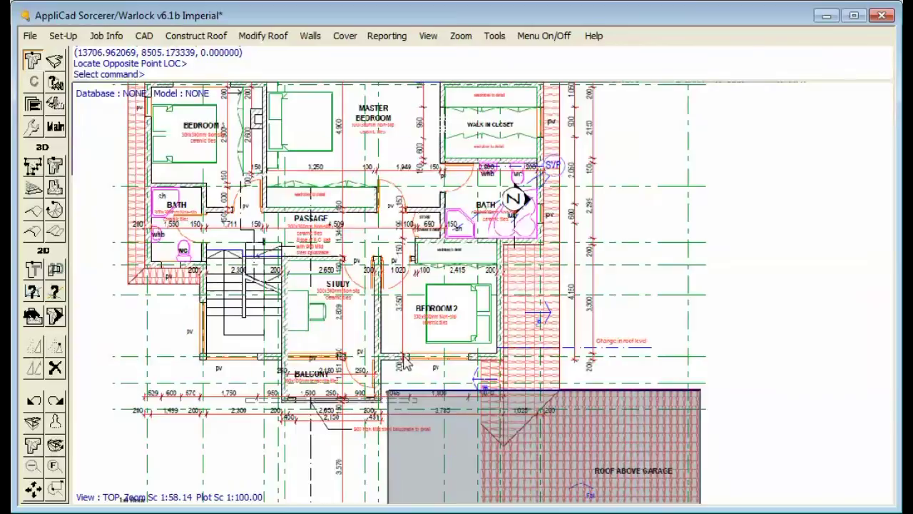
left_click(32, 168)
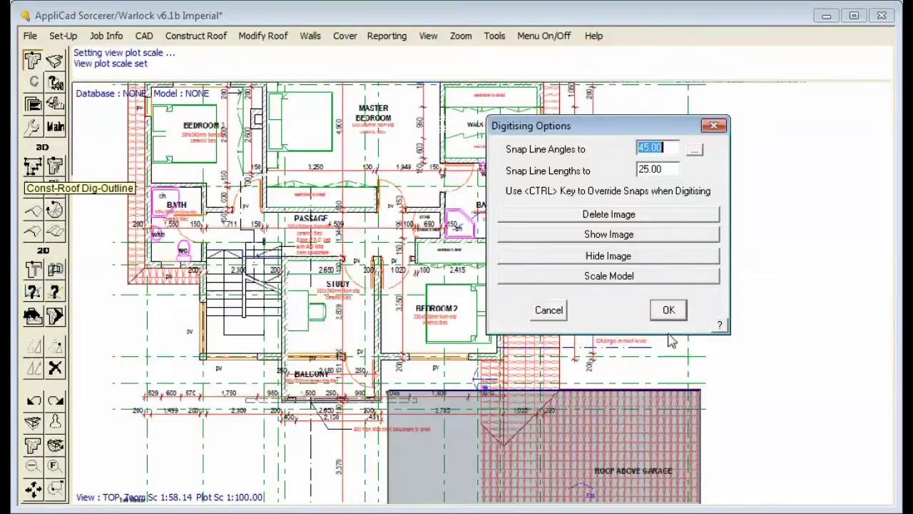
left_click(667, 308)
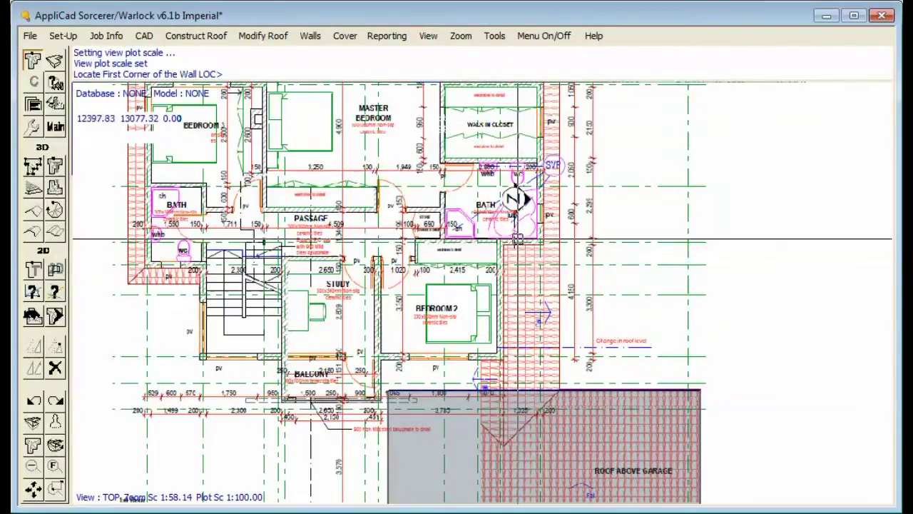
scroll(514, 199, "down", 1)
scroll(513, 200, "up", 2)
scroll(537, 323, "up", 1)
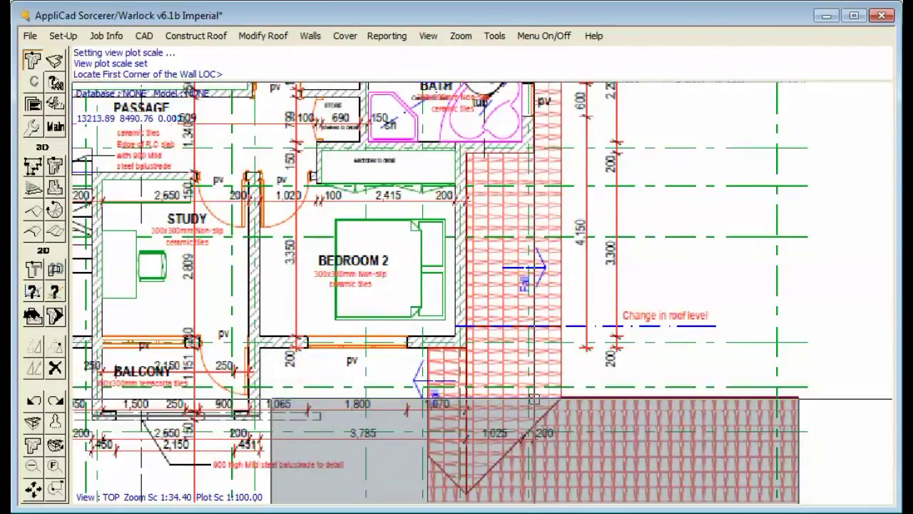
scroll(534, 399, "down", 4)
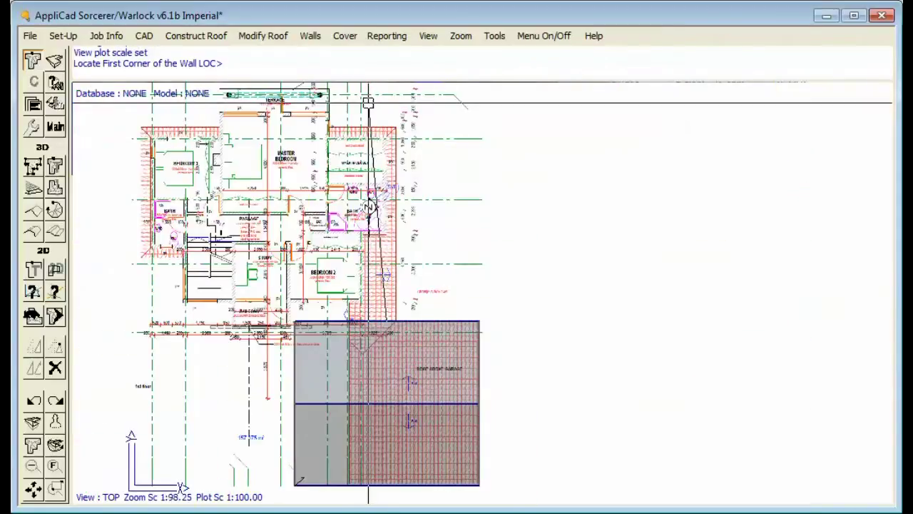
scroll(457, 183, "up", 4)
scroll(457, 183, "up", 5)
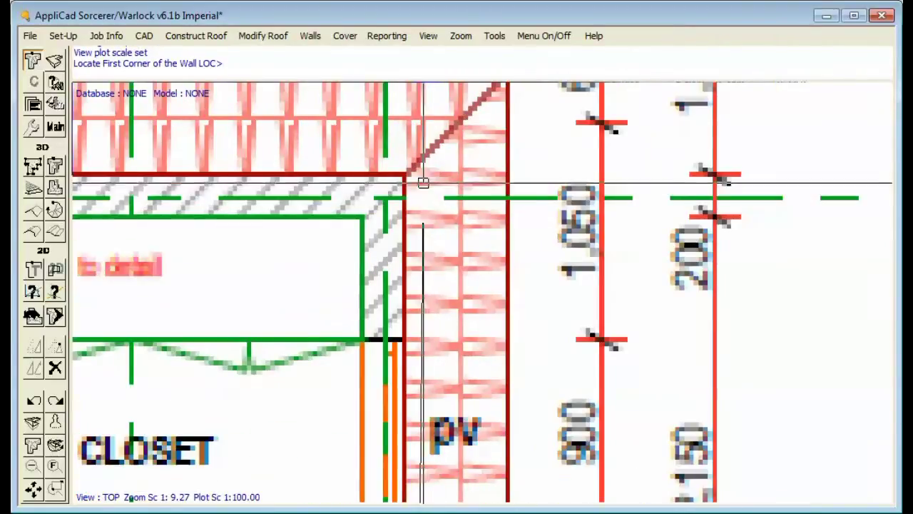
scroll(586, 202, "down", 6)
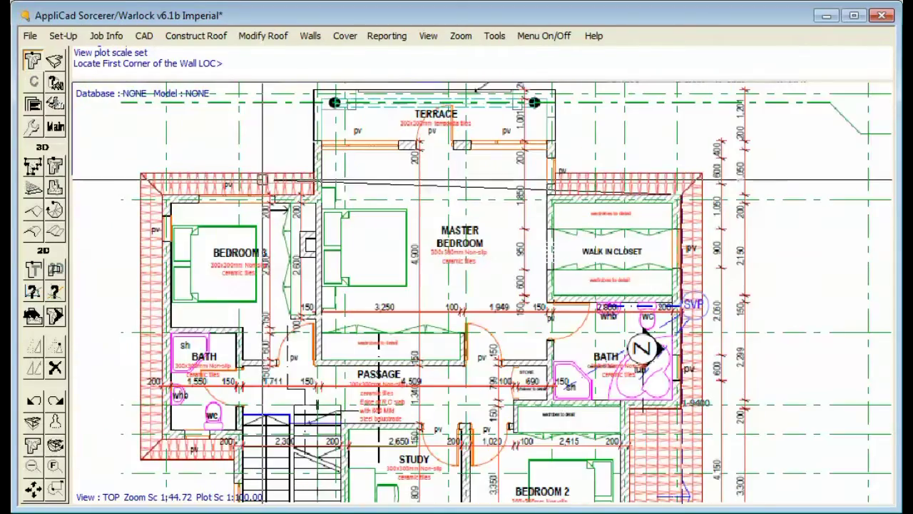
scroll(182, 198, "up", 5)
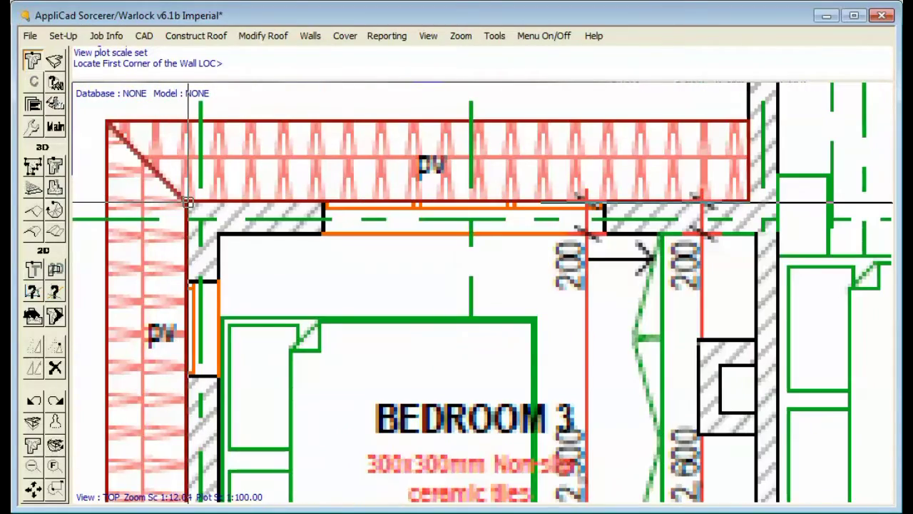
scroll(186, 204, "down", 7)
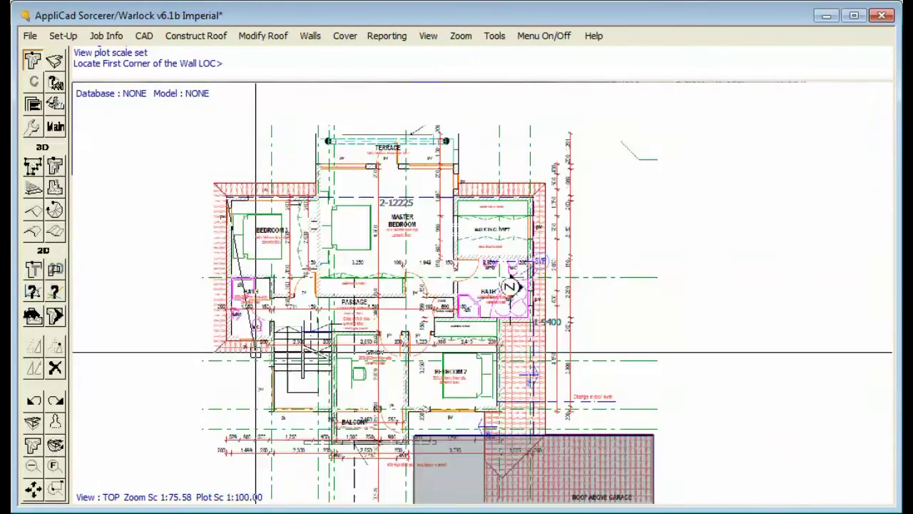
scroll(206, 337, "up", 6)
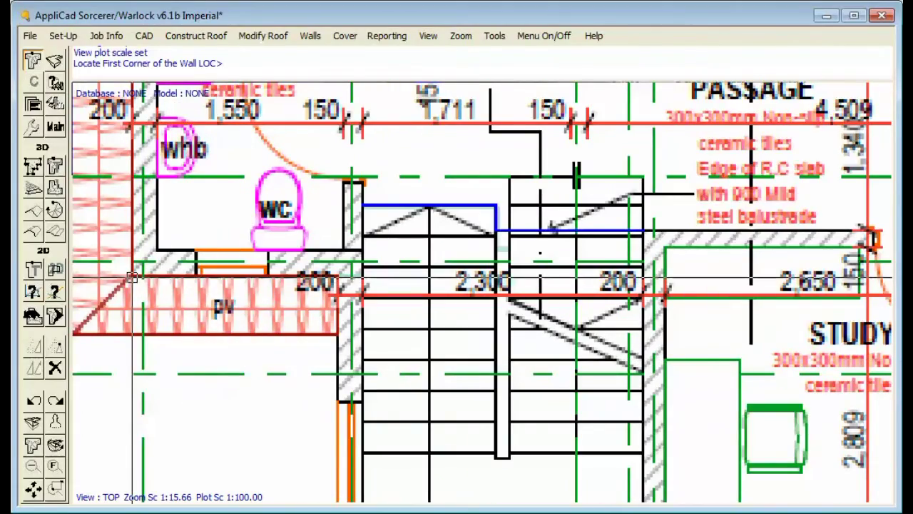
scroll(431, 275, "down", 6)
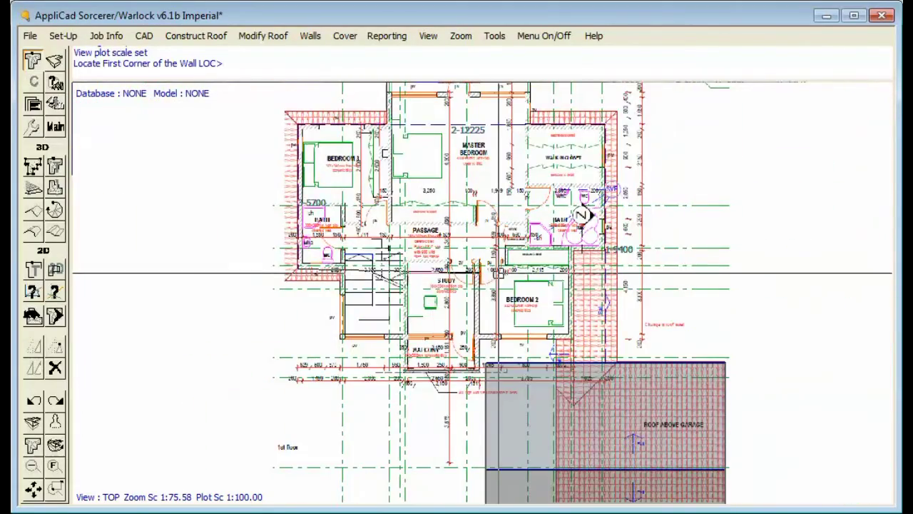
scroll(431, 277, "up", 4)
scroll(432, 274, "down", 5)
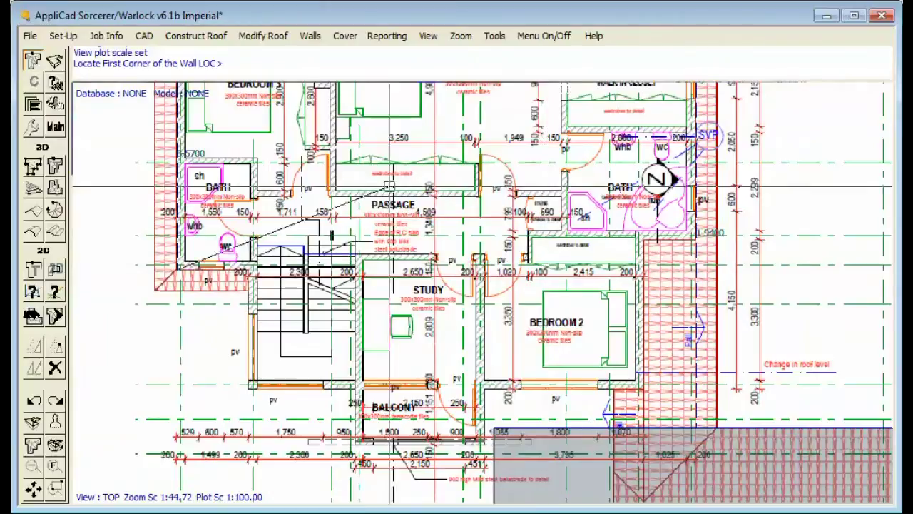
scroll(448, 230, "up", 1)
scroll(448, 230, "up", 3)
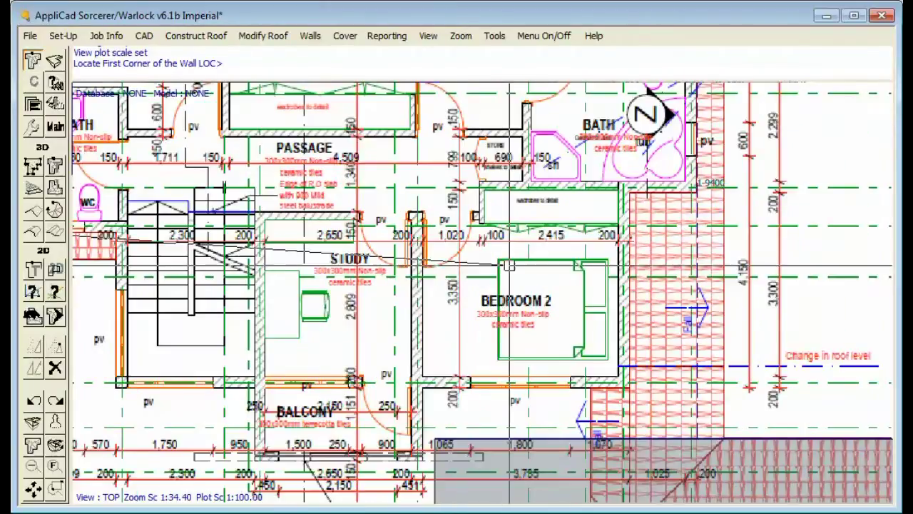
scroll(435, 230, "down", 1)
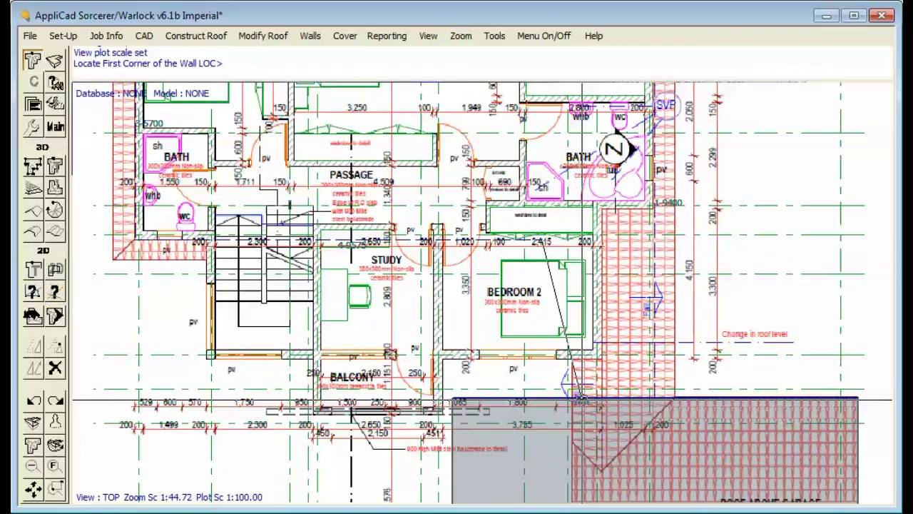
right_click(582, 397)
Close the outline, set 500 overhangs, generate the hipped roof, and skip saving the model
left_click(569, 208)
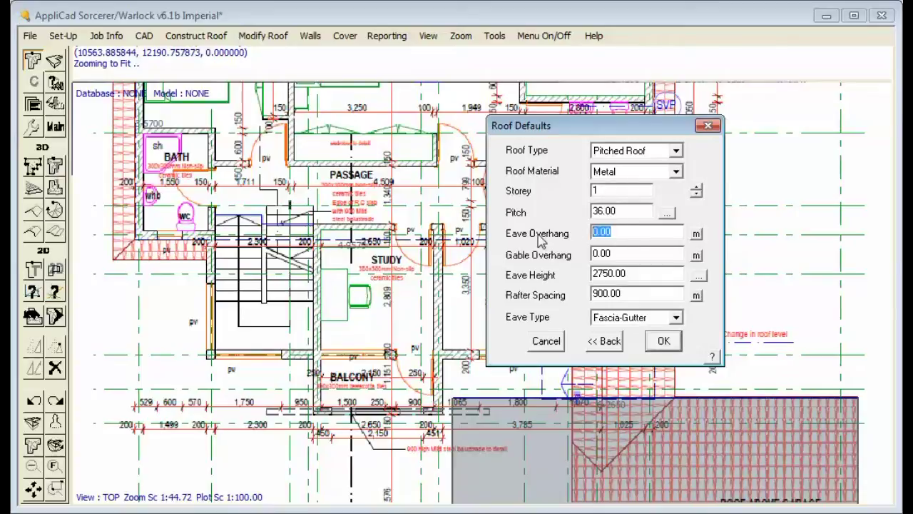
type("500")
key("Tab")
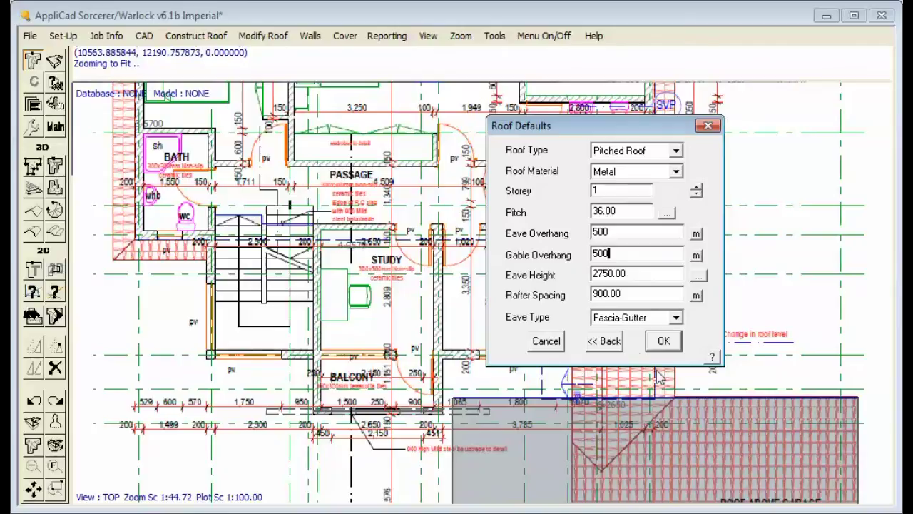
left_click(665, 342)
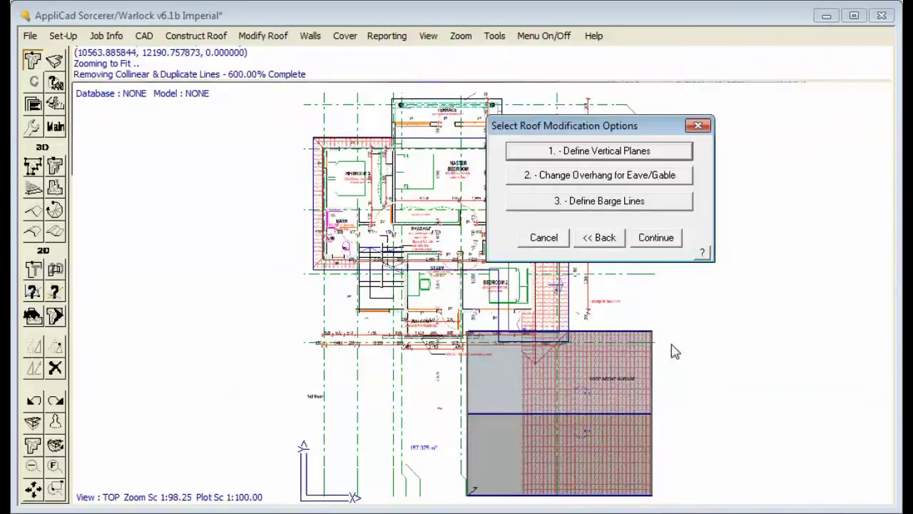
left_click(669, 239)
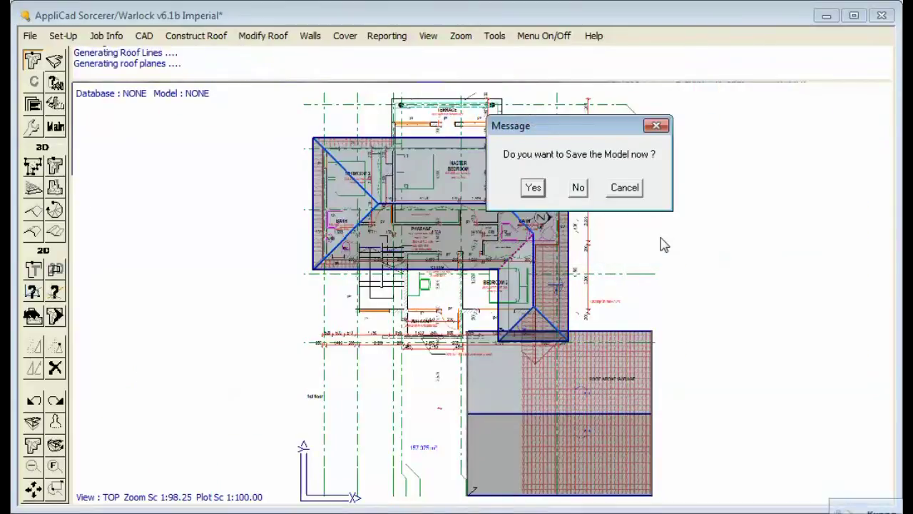
key("Escape")
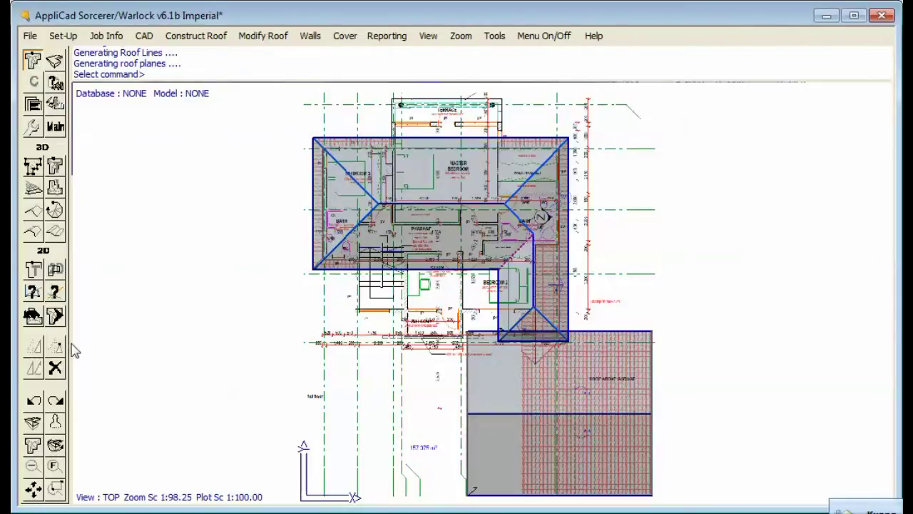
Convert the lower wing's hip end to a Dutch gable
left_click(54, 314)
left_click(34, 159)
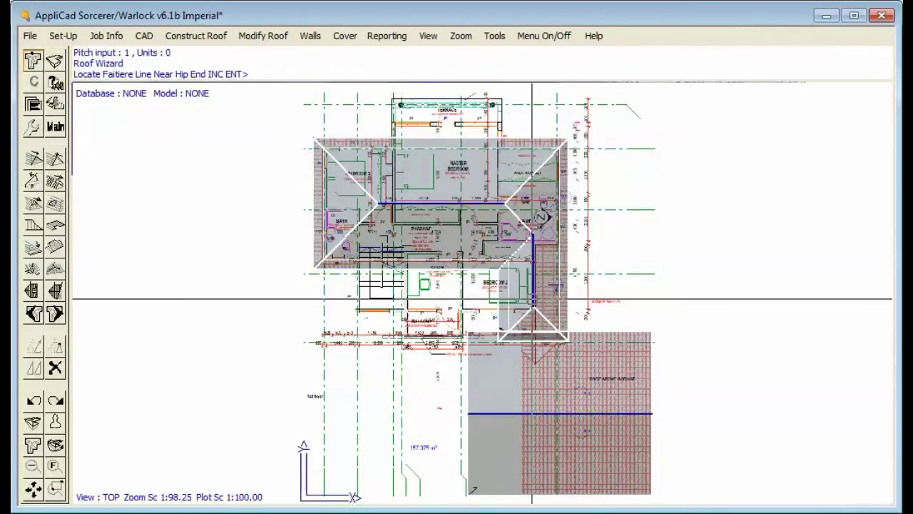
left_click(534, 304)
left_click(533, 300)
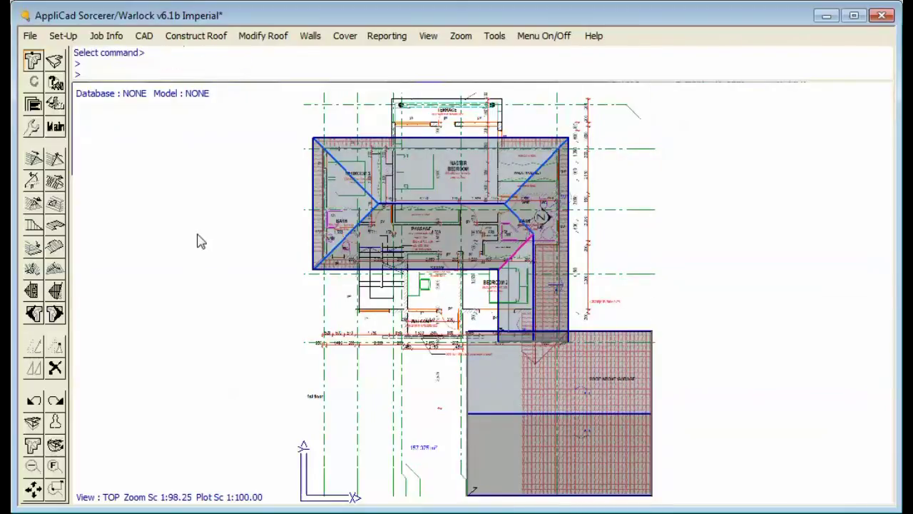
Project the wing's gable onto the garage roof plane so the two roofs meet
left_click(55, 290)
left_click(587, 273)
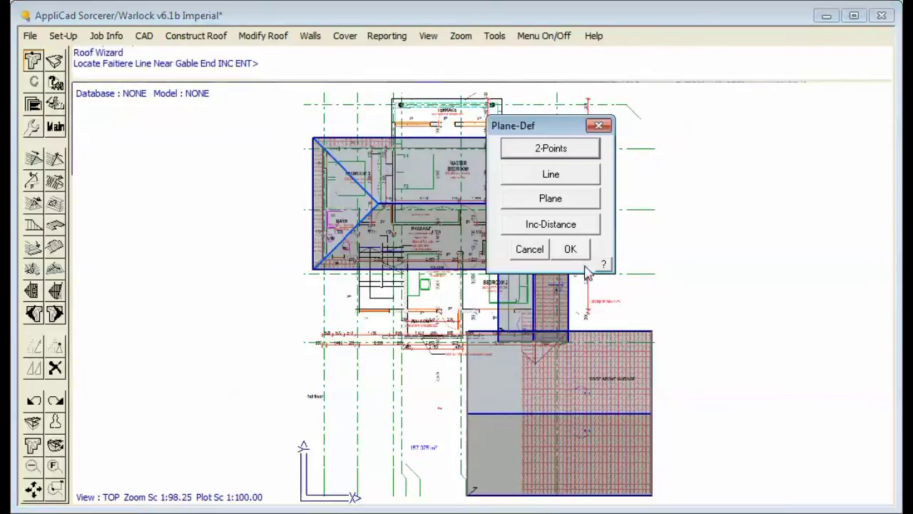
left_click(568, 206)
left_click(563, 208)
scroll(558, 368, "up", 4)
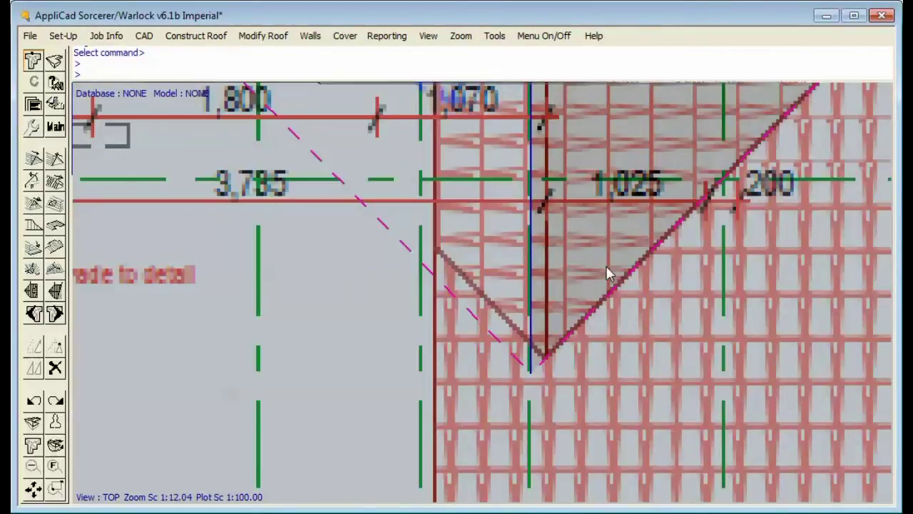
scroll(457, 267, "down", 2)
scroll(464, 255, "down", 3)
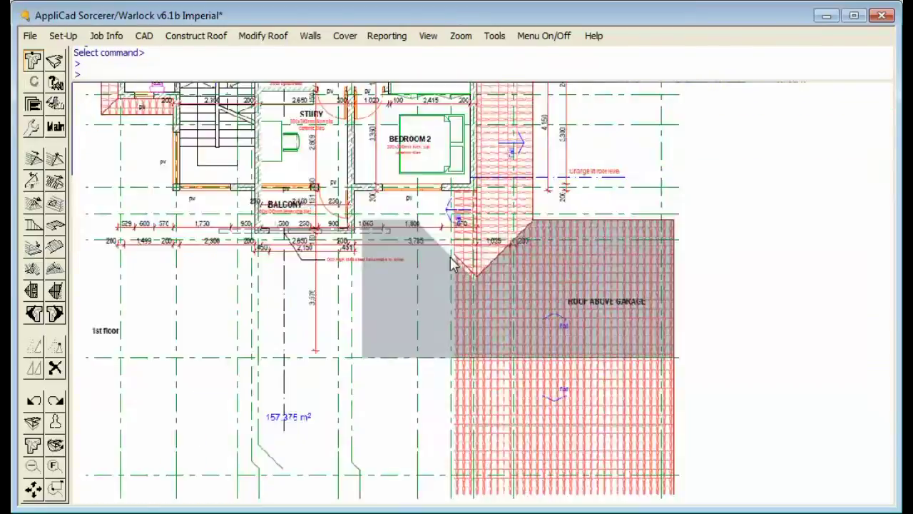
scroll(371, 242, "down", 1)
scroll(322, 238, "down", 1)
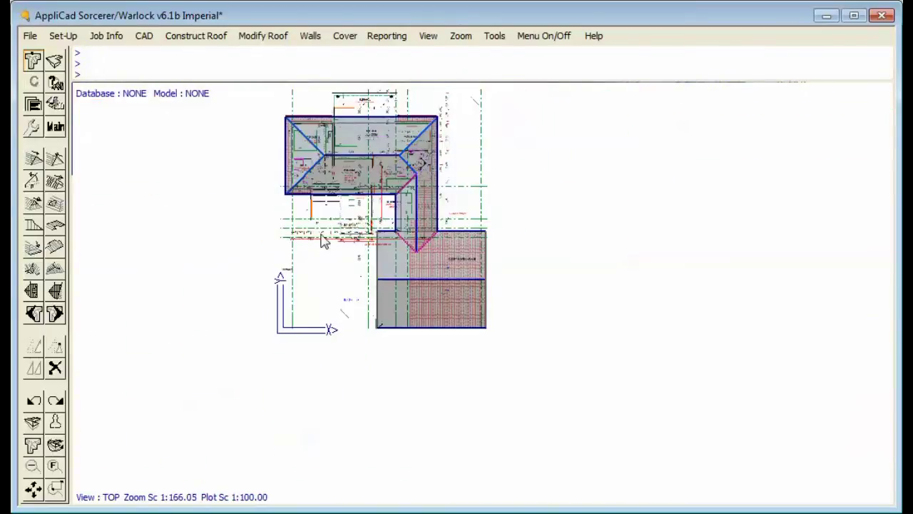
scroll(322, 239, "up", 2)
scroll(388, 298, "down", 3)
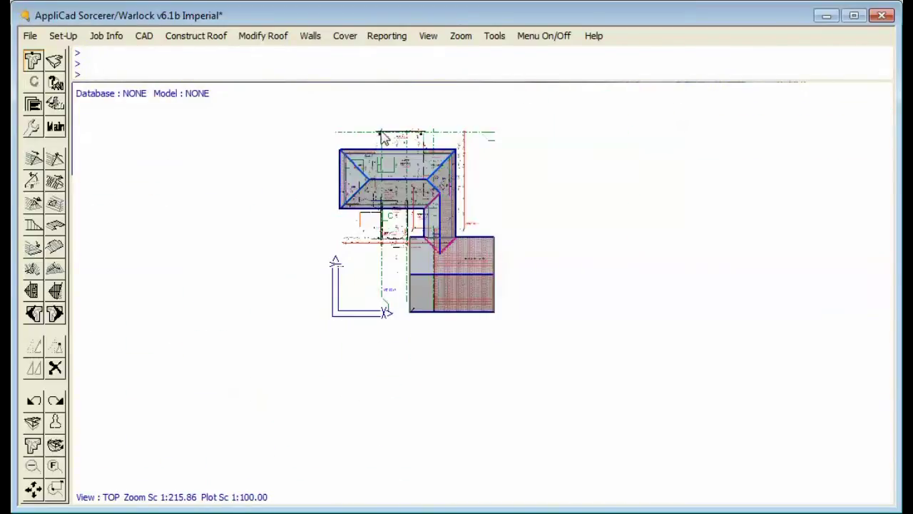
scroll(383, 137, "up", 2)
scroll(277, 283, "up", 1)
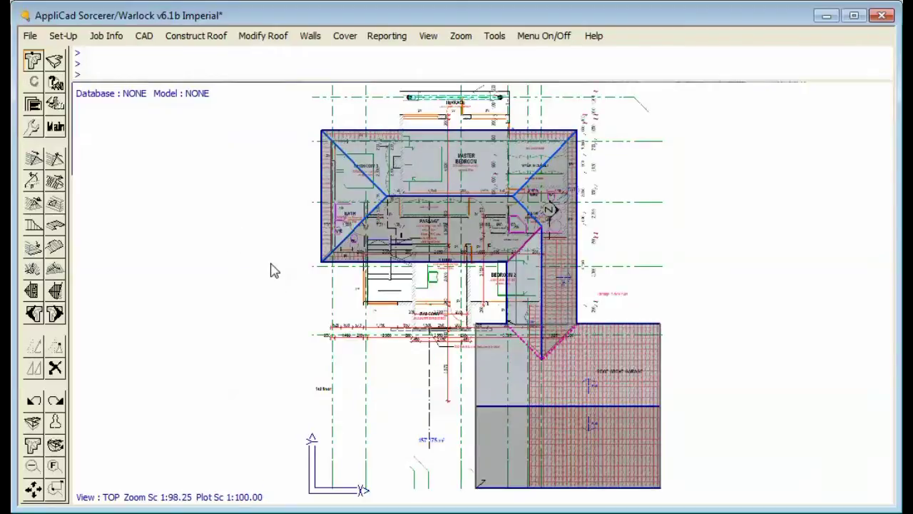
Show second-storey walls with its roof hidden, then return to the roof modification tools
left_click(32, 127)
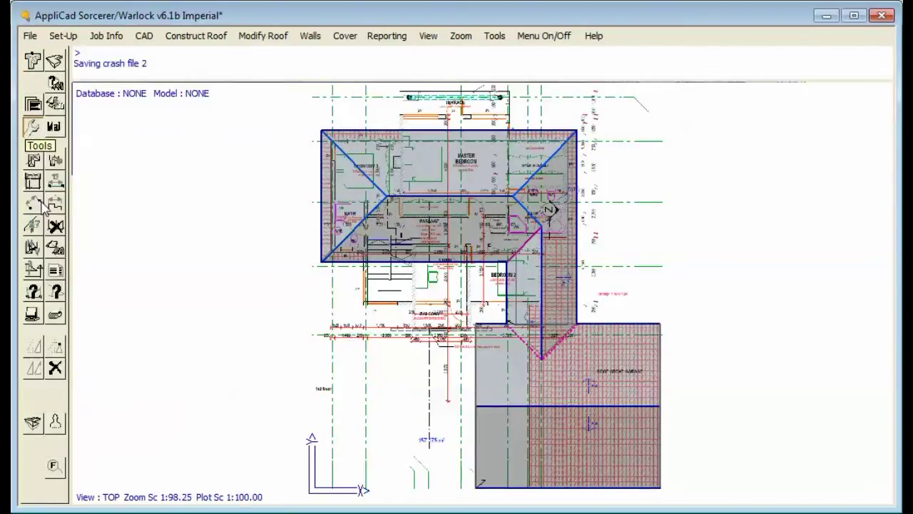
left_click(30, 317)
left_click(826, 221)
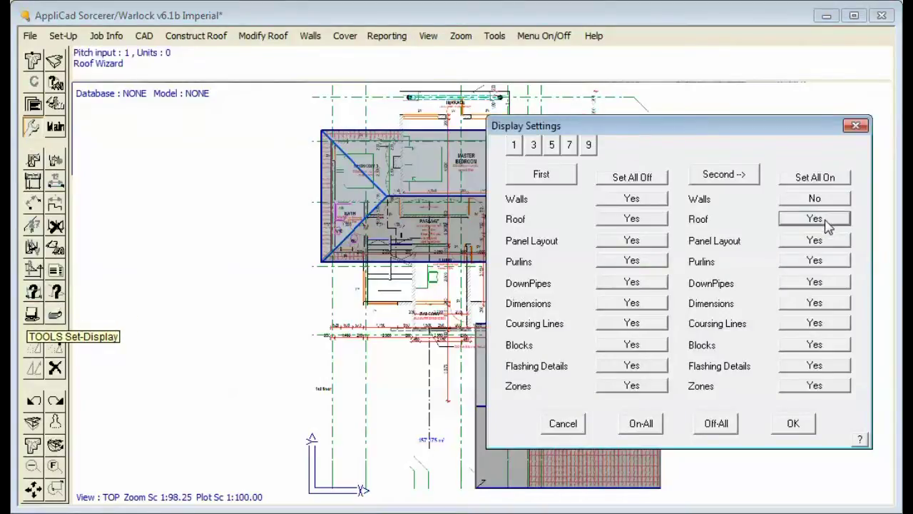
left_click(828, 199)
left_click(827, 220)
left_click(793, 424)
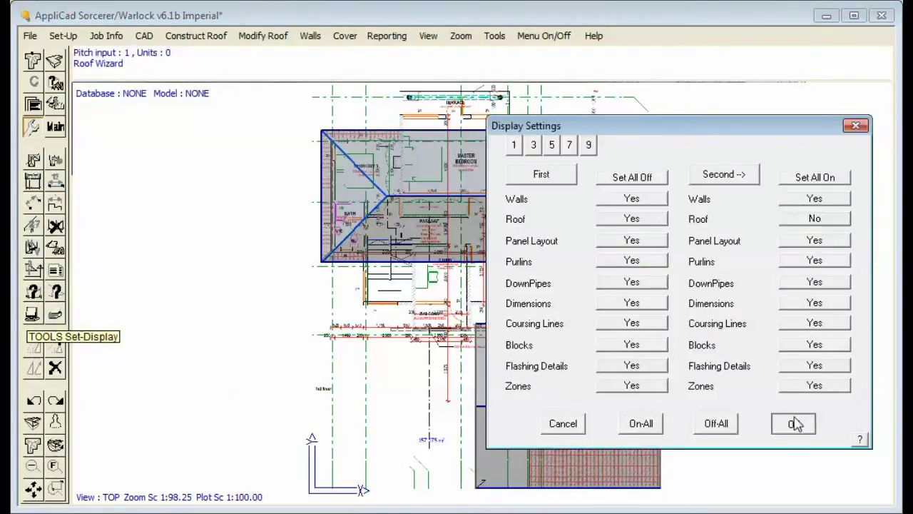
left_click(32, 60)
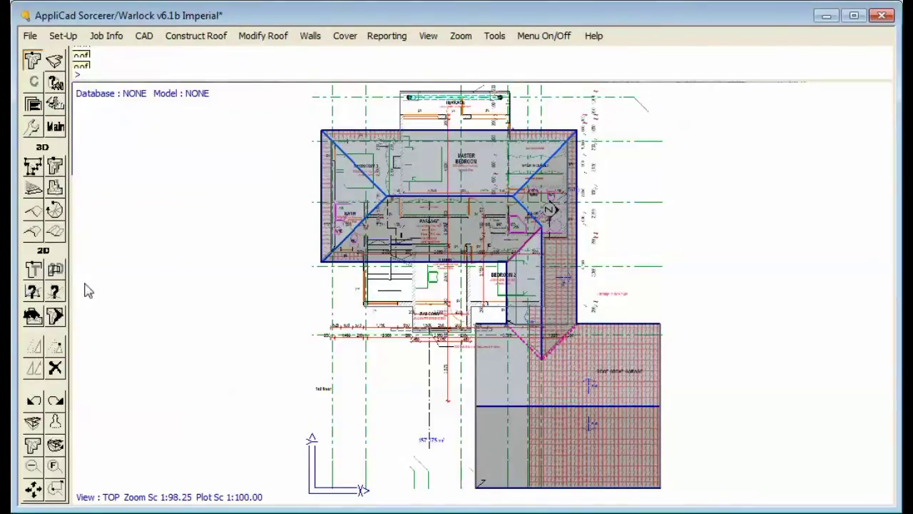
left_click(57, 316)
Try an Advanced Cut-Out by digitizing one point, then dismiss the too-few-points warning
left_click(55, 180)
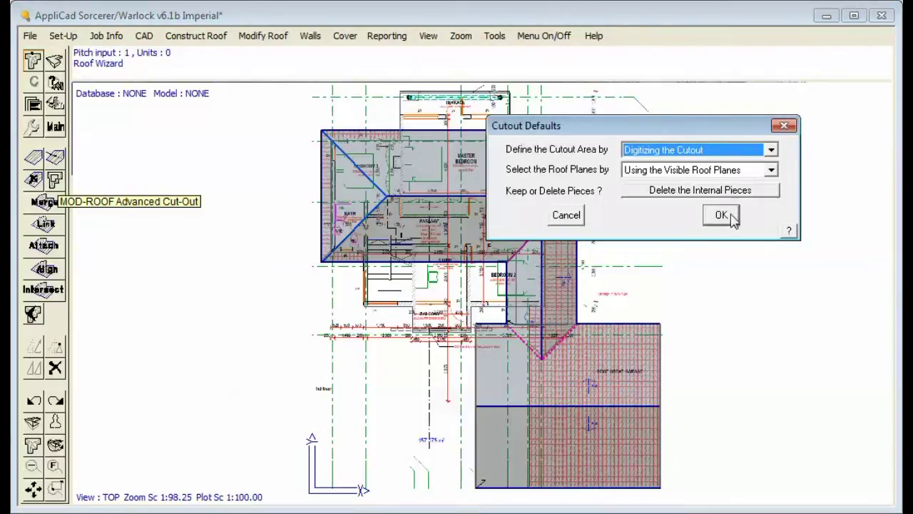
left_click(722, 216)
left_click(668, 312)
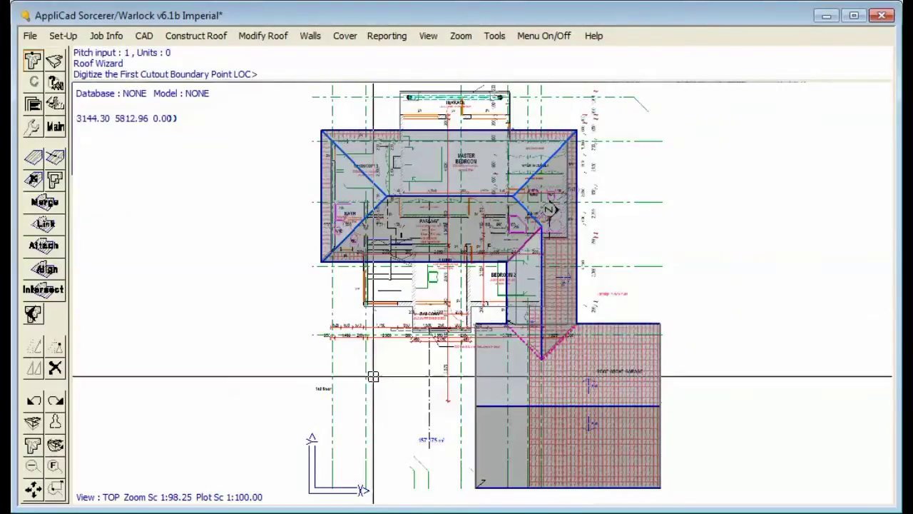
double_click(407, 367)
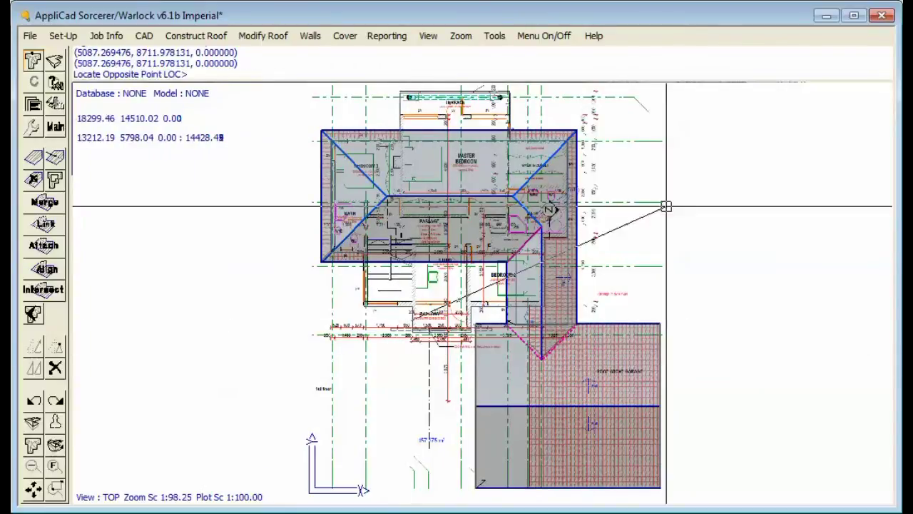
left_click(575, 188)
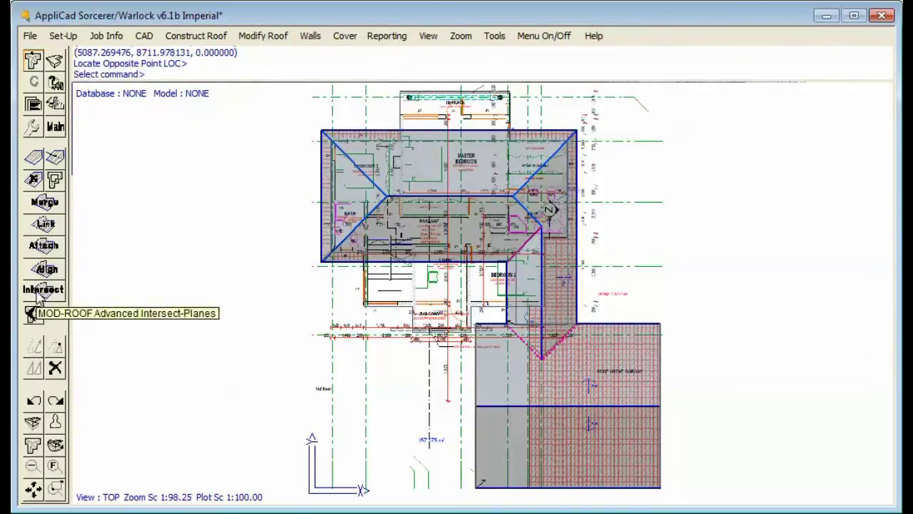
Rerun Advanced Cut-Out with Auto-Tracking from the first wall line and confirm the cut
left_click(44, 202)
left_click(772, 150)
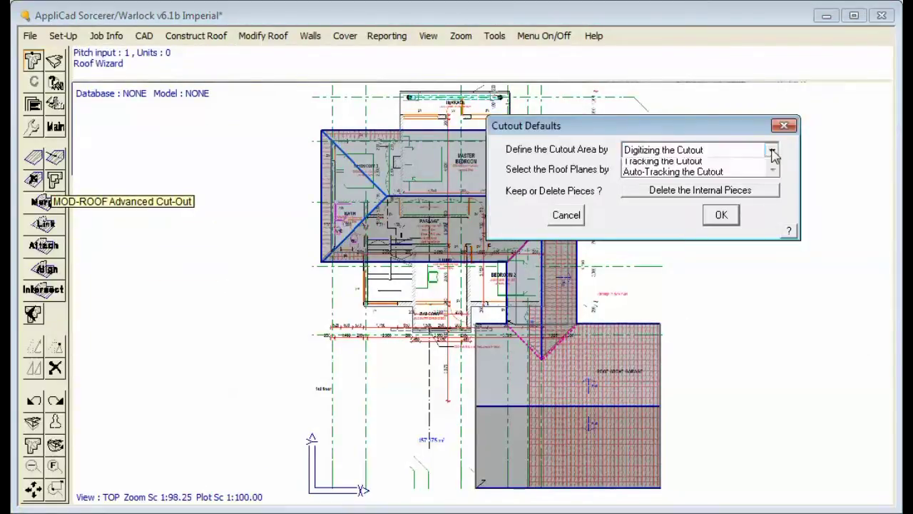
left_click(706, 187)
left_click(720, 214)
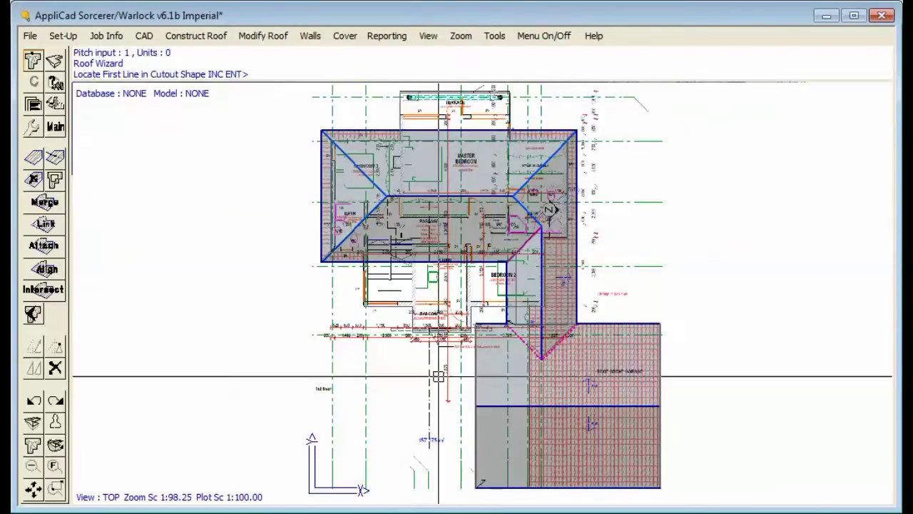
left_click(365, 337)
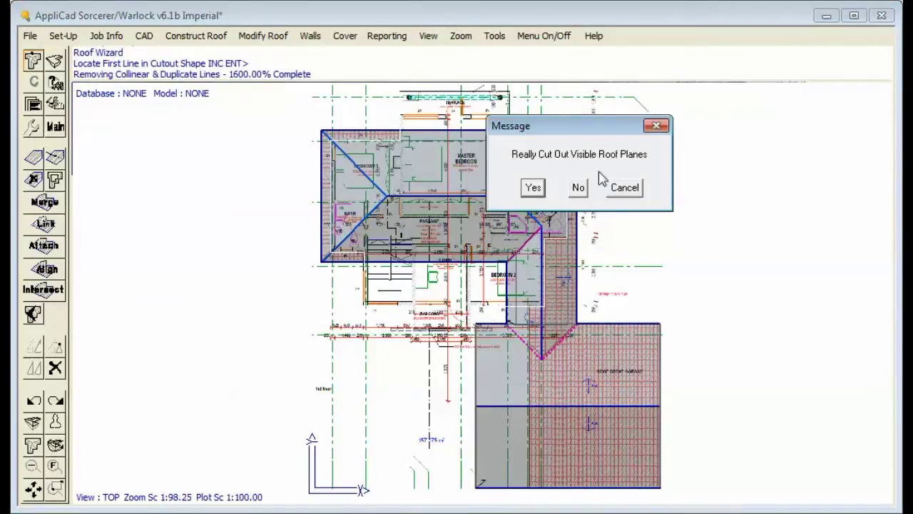
left_click(532, 189)
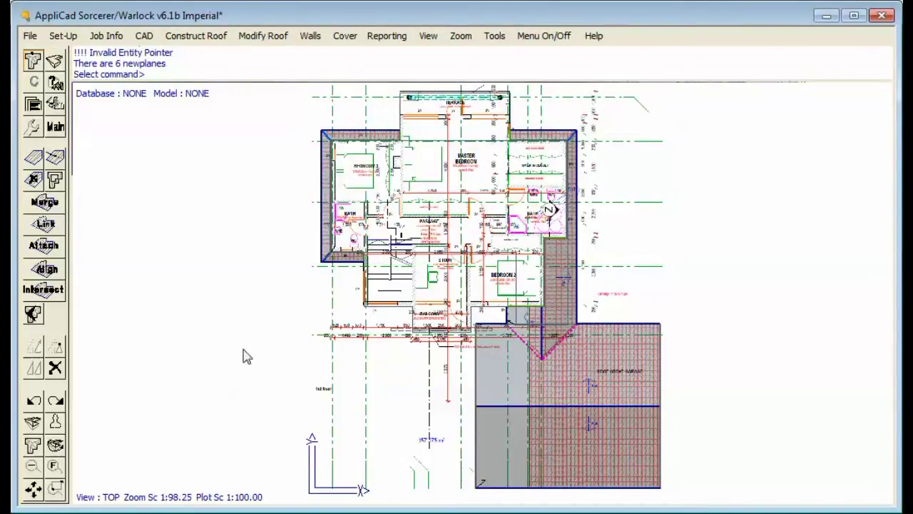
Digitize a second cut-out boundary beside the garage roof and confirm, leaving 3 new planes
left_click(55, 180)
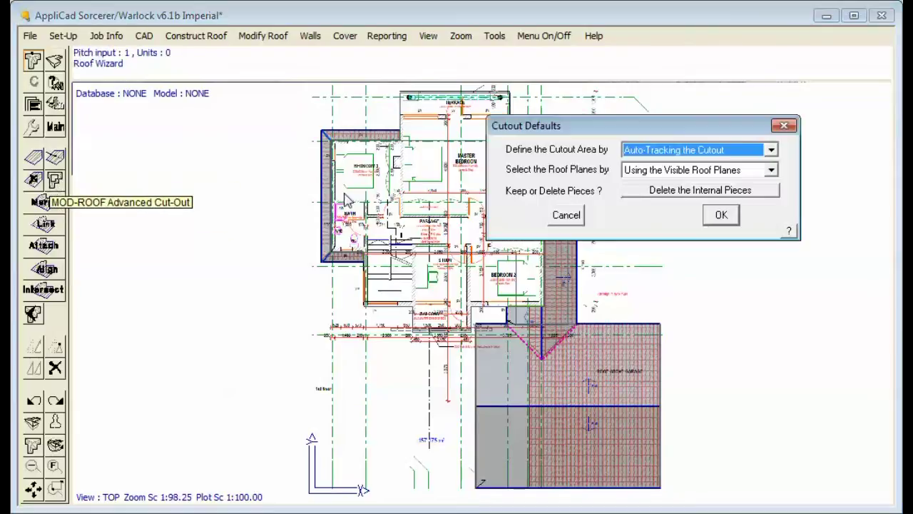
left_click(771, 150)
left_click(721, 163)
left_click(722, 220)
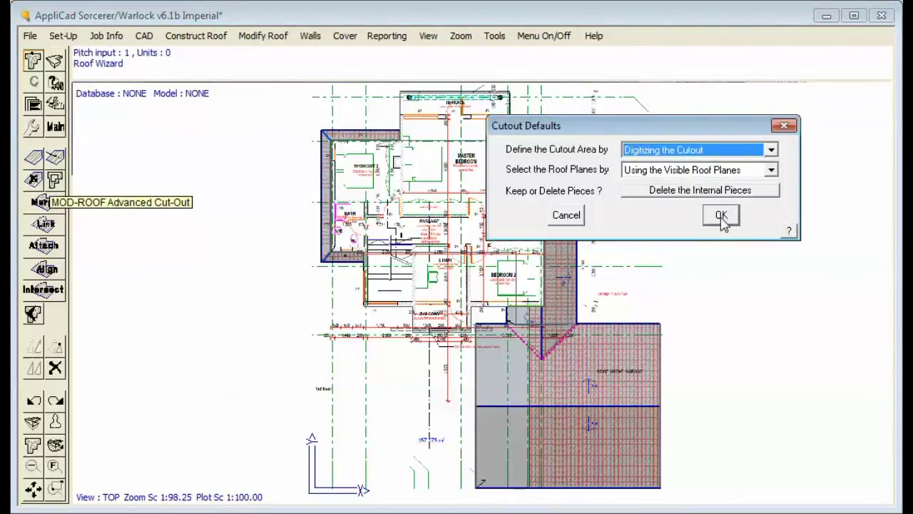
left_click(663, 311)
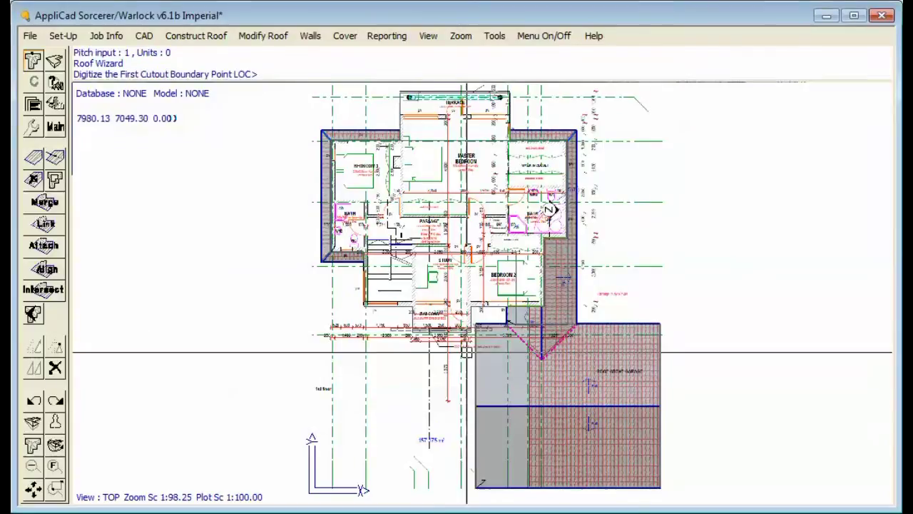
scroll(490, 490, "up", 6)
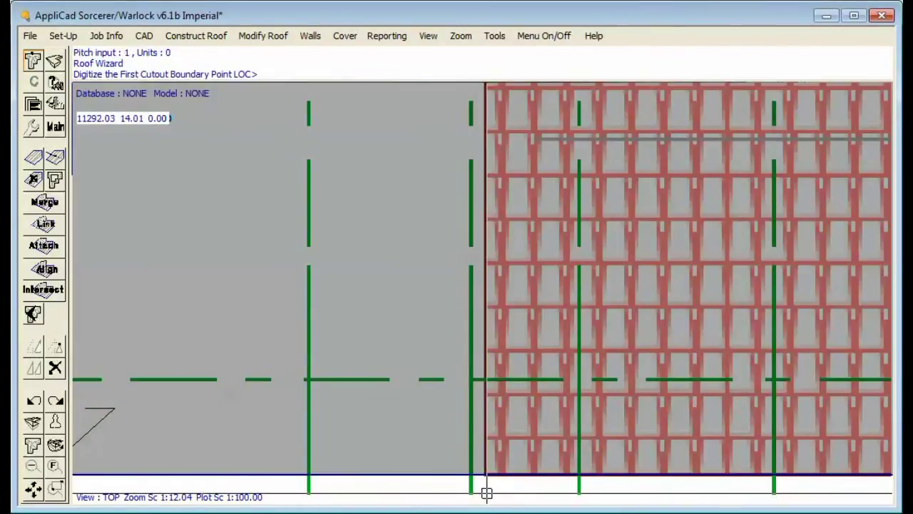
scroll(487, 492, "down", 6)
scroll(505, 492, "up", 1)
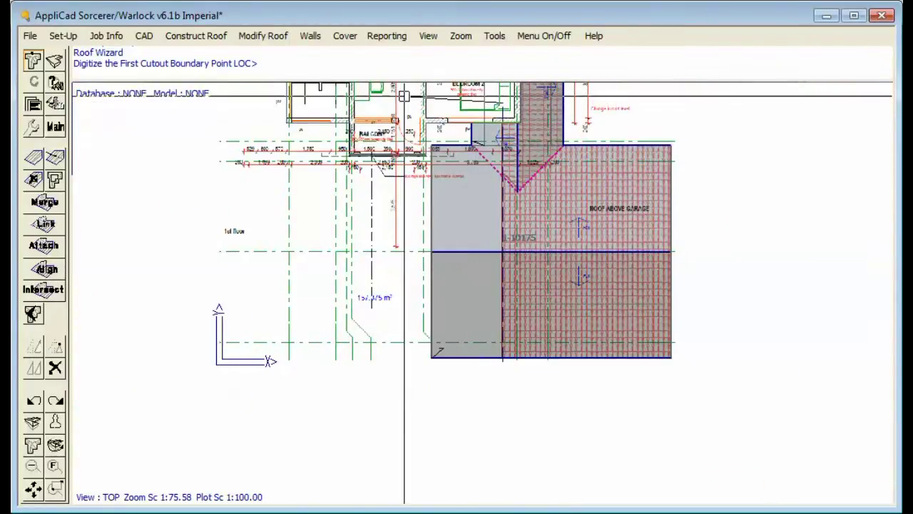
left_click(403, 94)
right_click(369, 255)
left_click(574, 168)
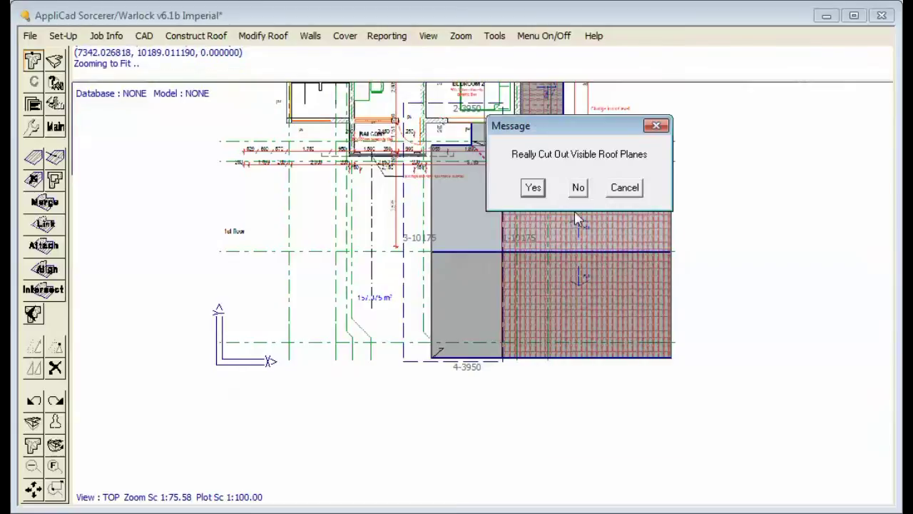
left_click(532, 188)
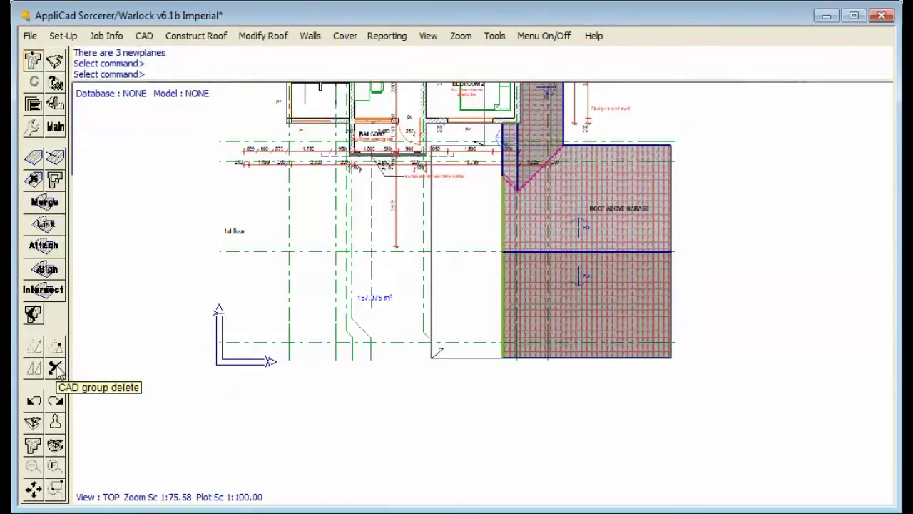
Turn the second-storey roof display back on and check it in ISO, then TOP view
left_click(31, 127)
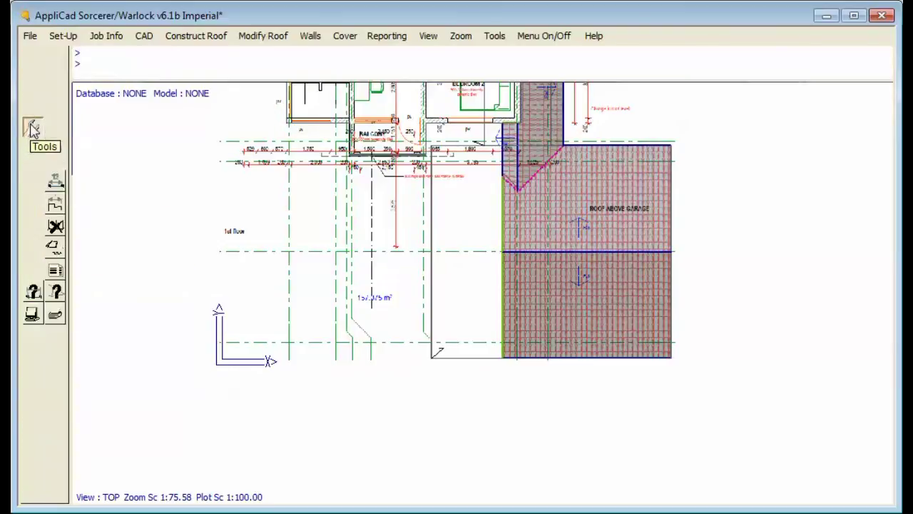
left_click(34, 317)
left_click(798, 220)
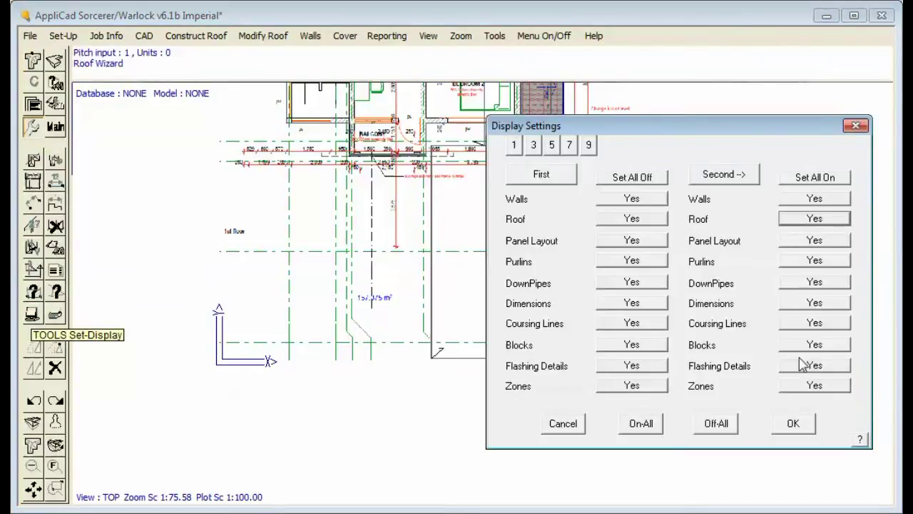
left_click(793, 424)
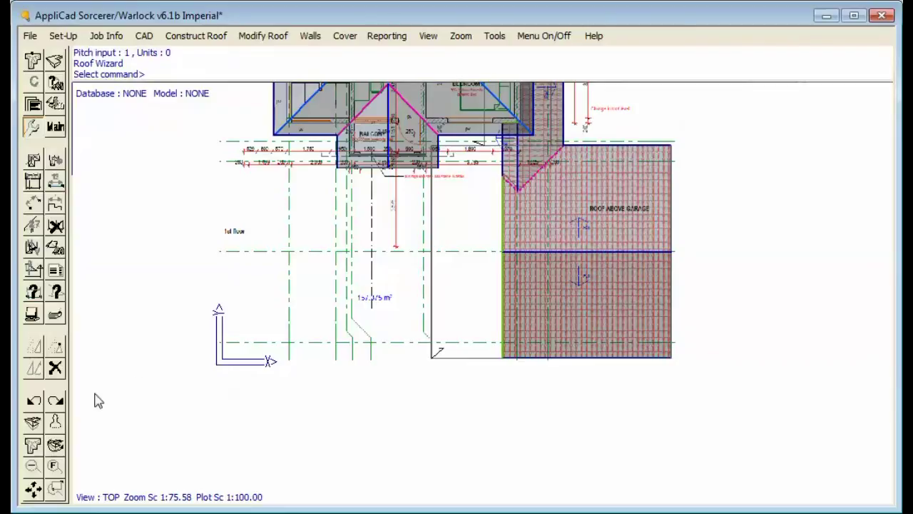
left_click(33, 424)
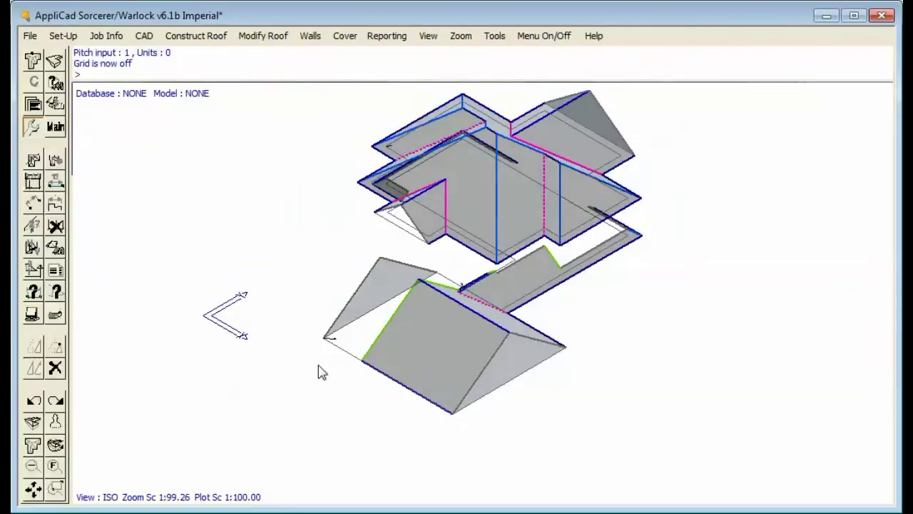
left_click(33, 445)
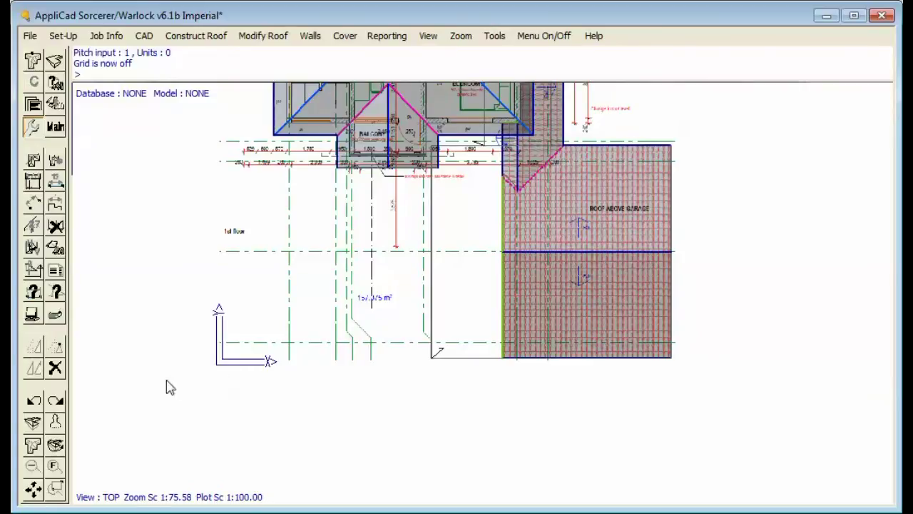
Window-delete the leftover box lines inside the lower roof
left_click(56, 367)
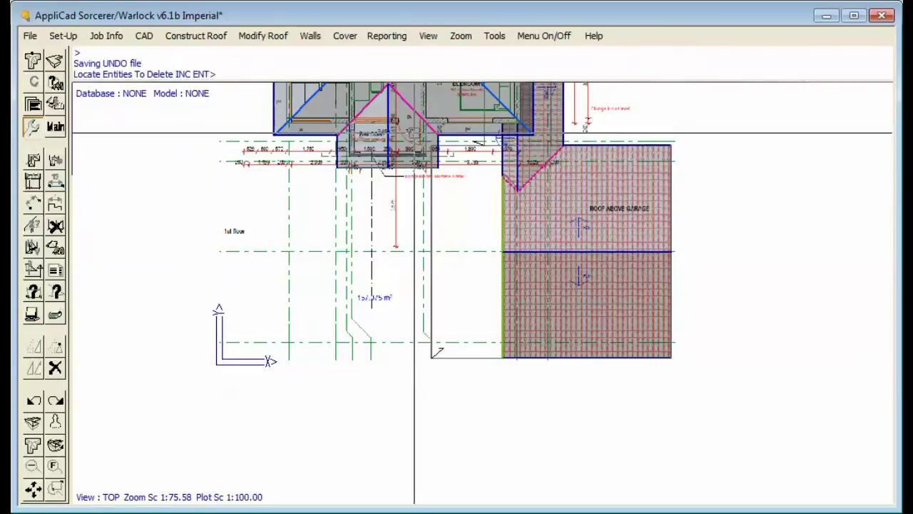
left_click(413, 134)
left_click(473, 388)
right_click(473, 391)
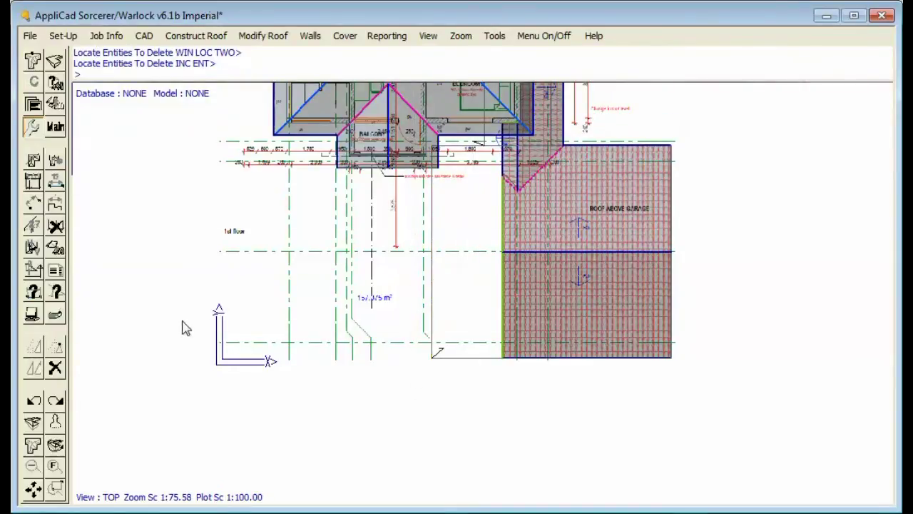
Hide the walls on both storeys in Set-Display
left_click(32, 314)
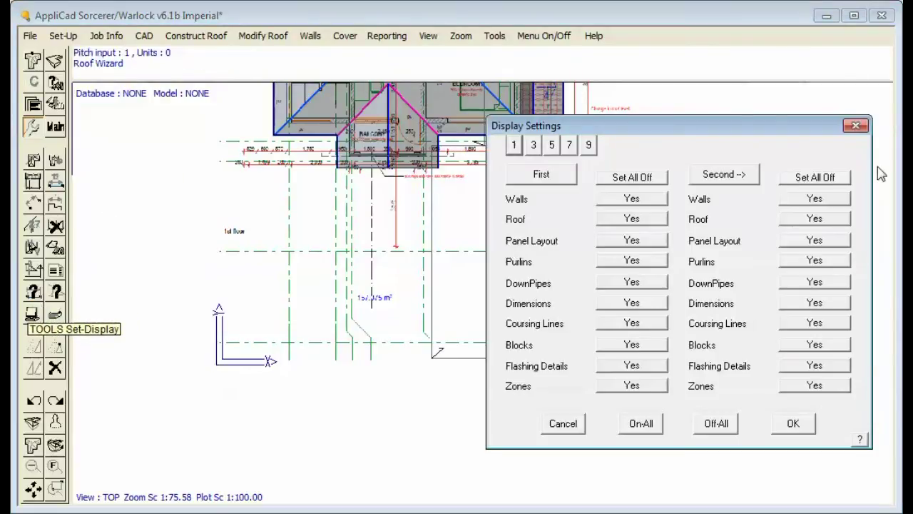
left_click(814, 198)
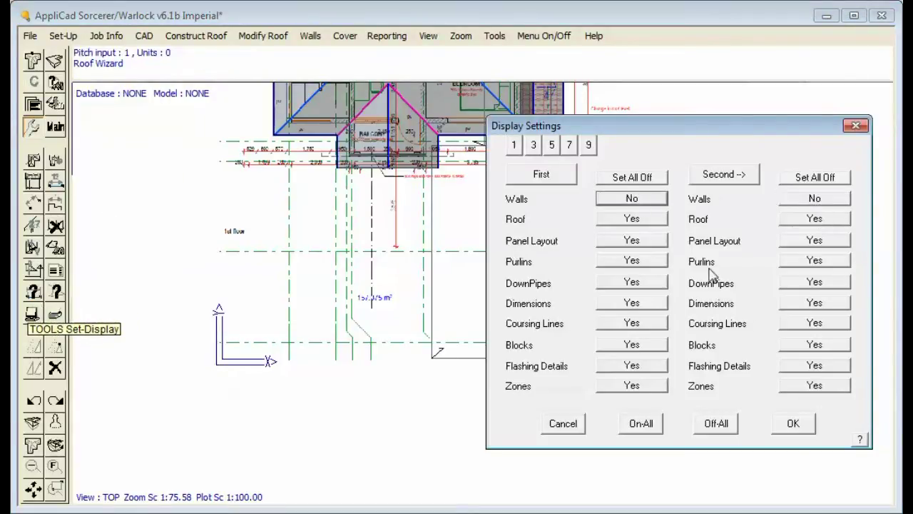
left_click(794, 423)
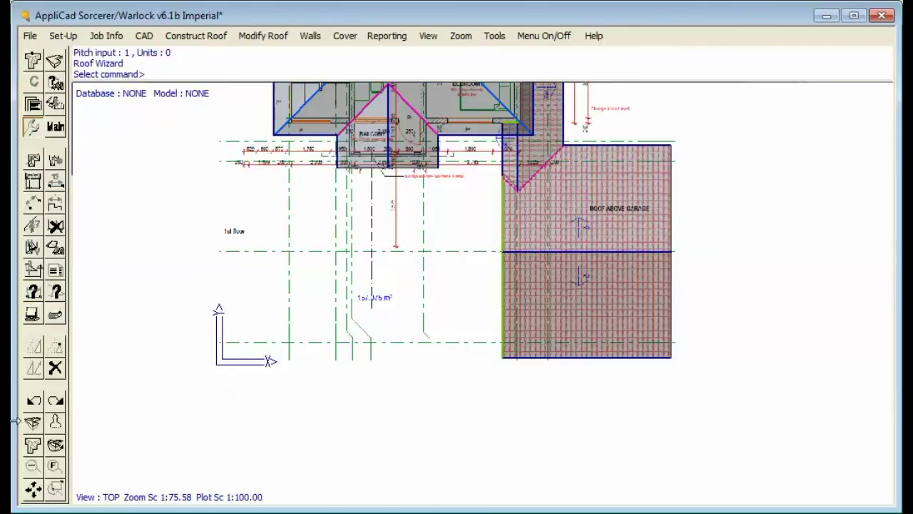
Show the roof in isometric and spin the view with a 0.5 step, then stop
left_click(32, 422)
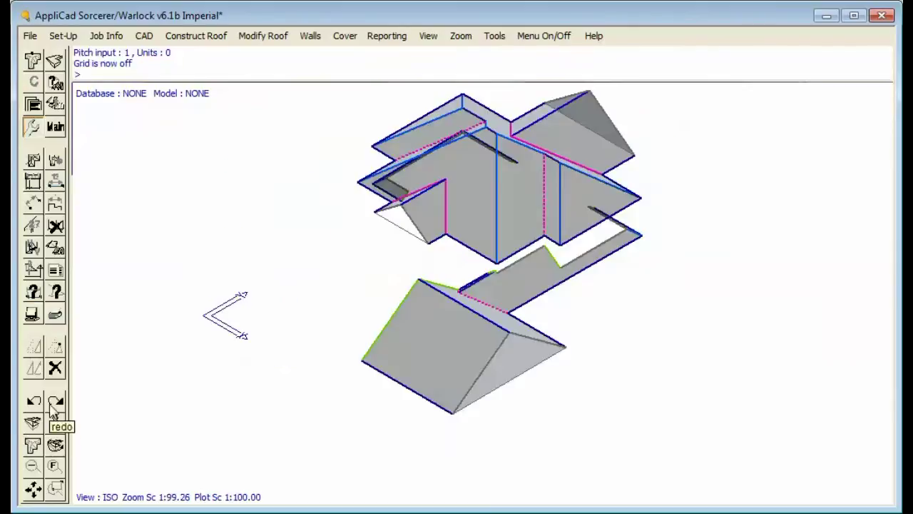
left_click(56, 445)
left_click(527, 326)
key("Return")
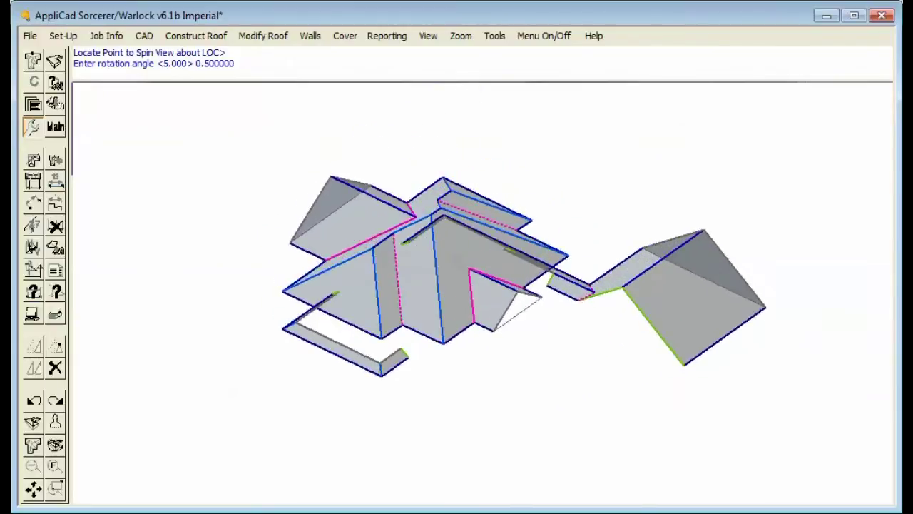
left_click(527, 327)
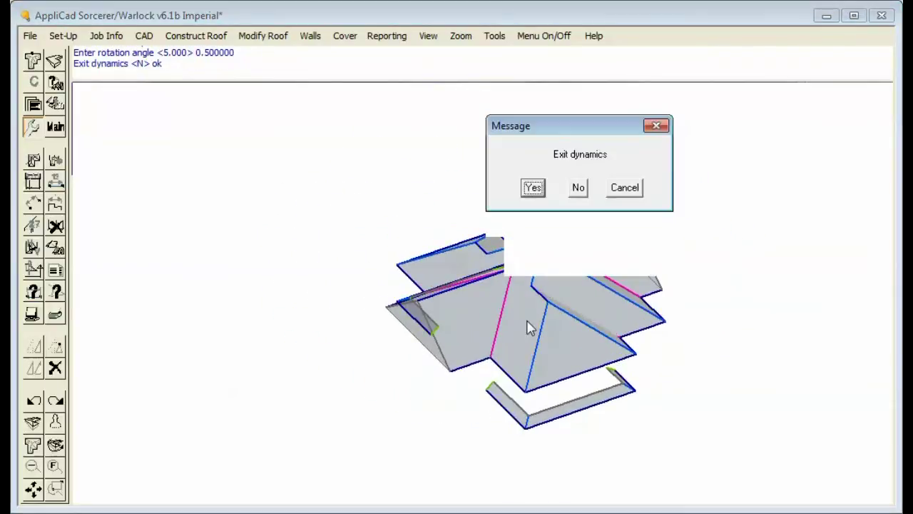
key("Return")
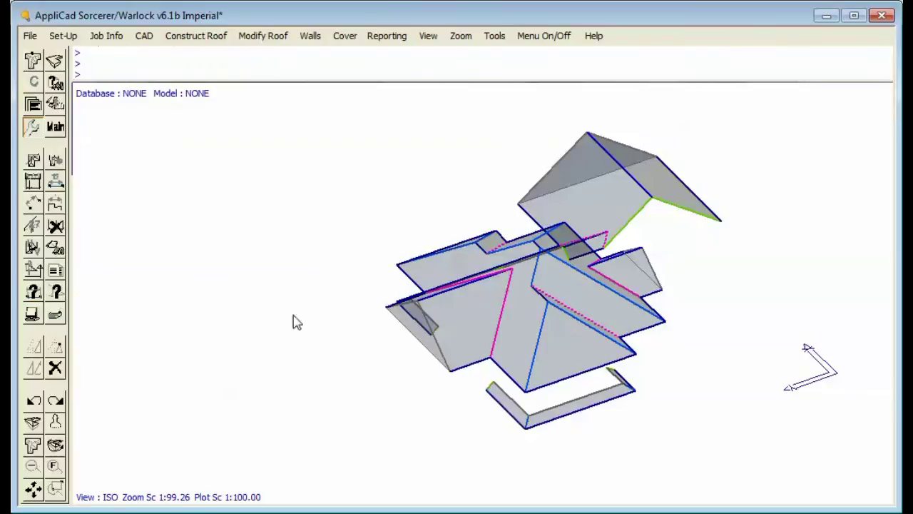
Zoom in and open the full roof quantities summary, totalling 262.78 sqm
left_click(32, 465)
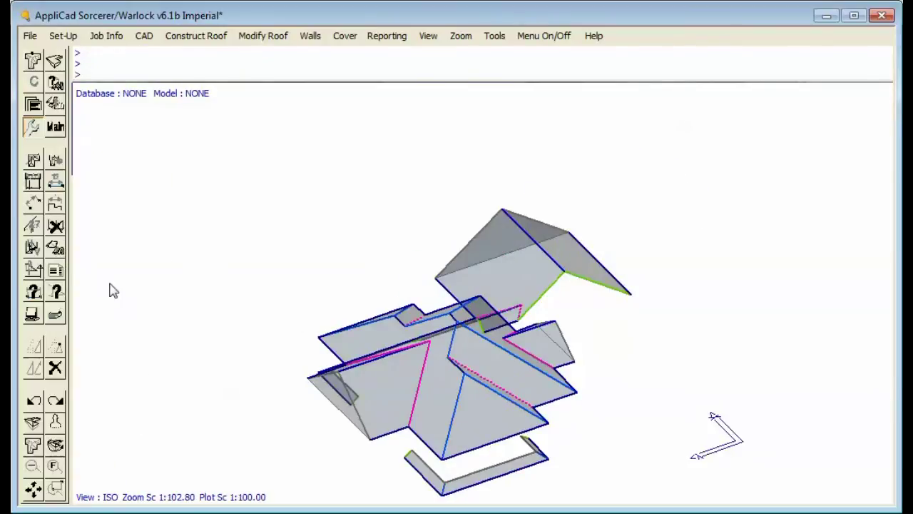
scroll(483, 456, "up", 1)
scroll(291, 336, "up", 3)
scroll(261, 322, "down", 2)
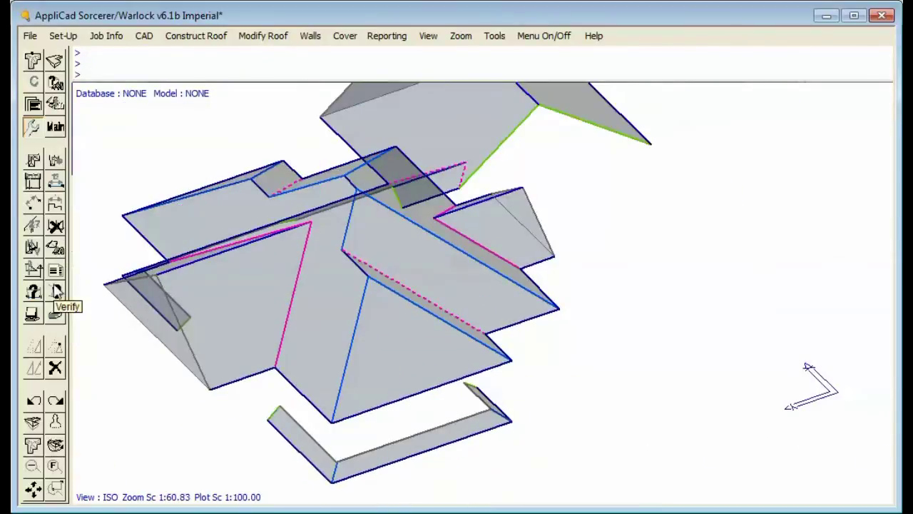
left_click(57, 271)
left_click(701, 146)
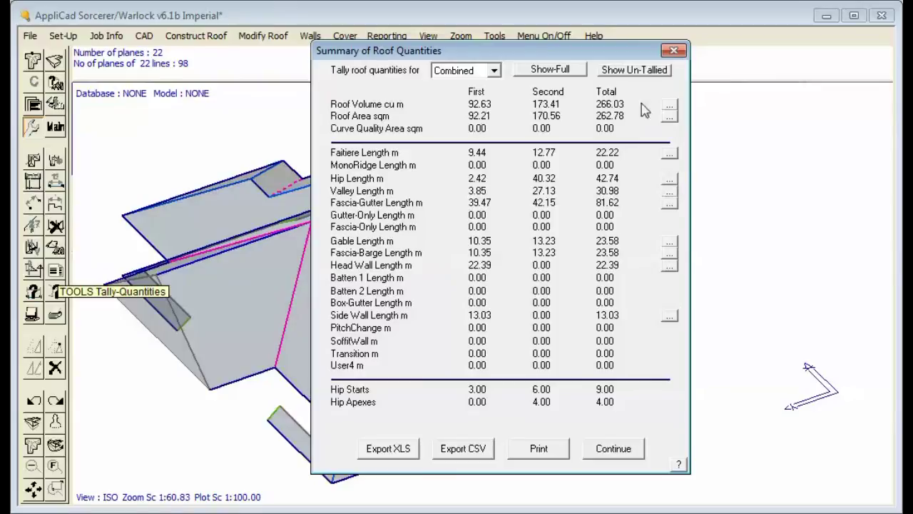
Move the quantities summary aside, highlight edges for two quantity lines, then close it
left_click_drag(637, 57, 798, 52)
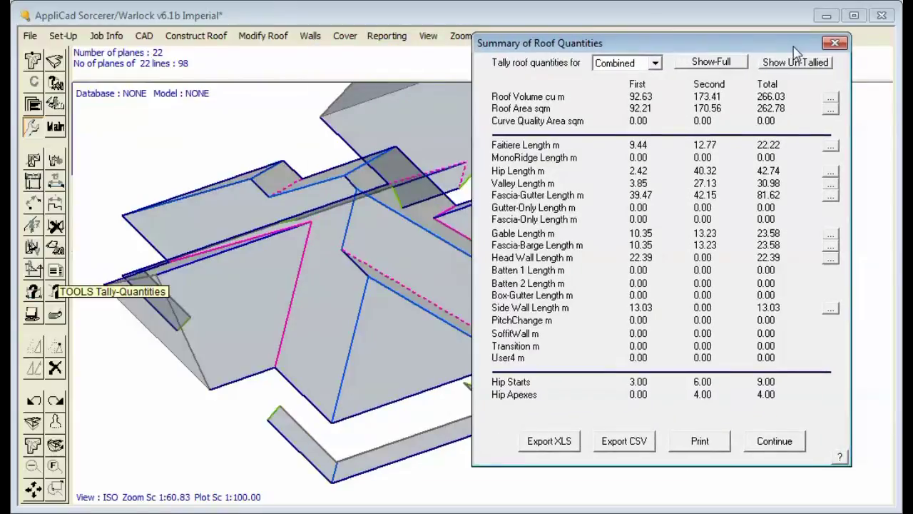
left_click(831, 233)
left_click(828, 214)
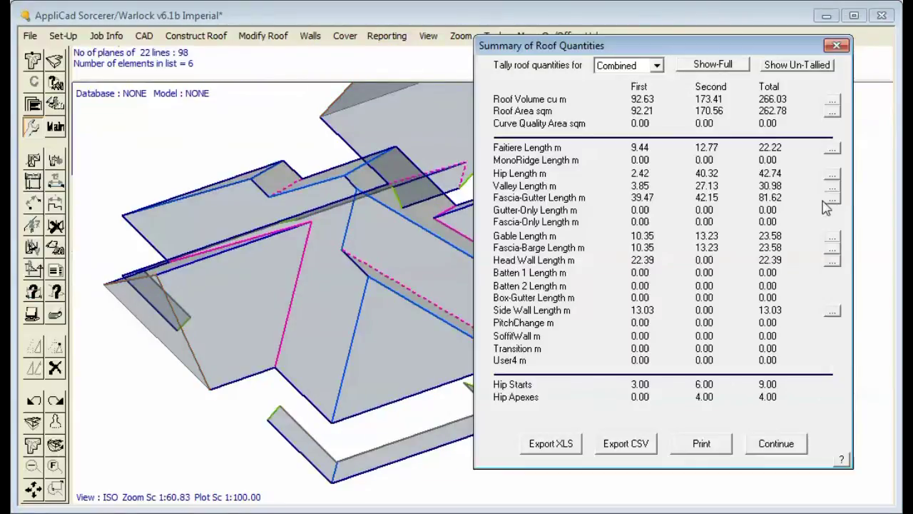
left_click(832, 174)
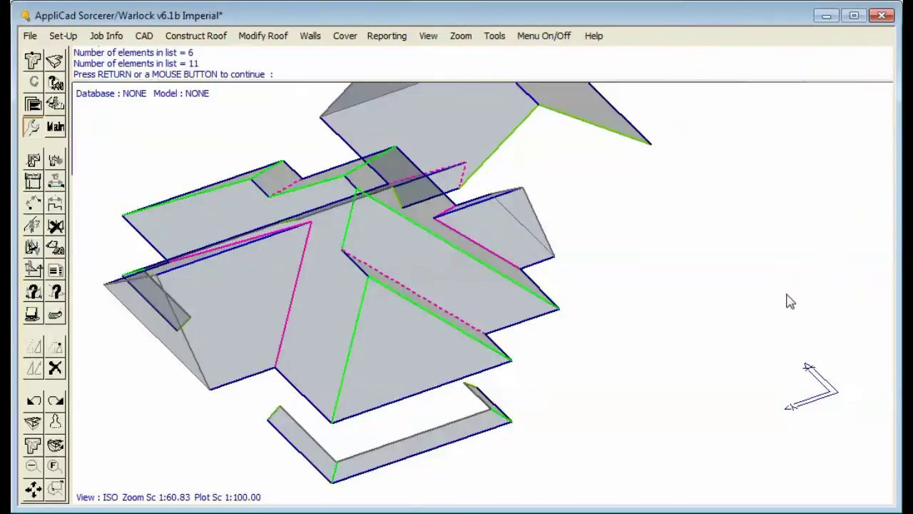
left_click(795, 272)
left_click(783, 444)
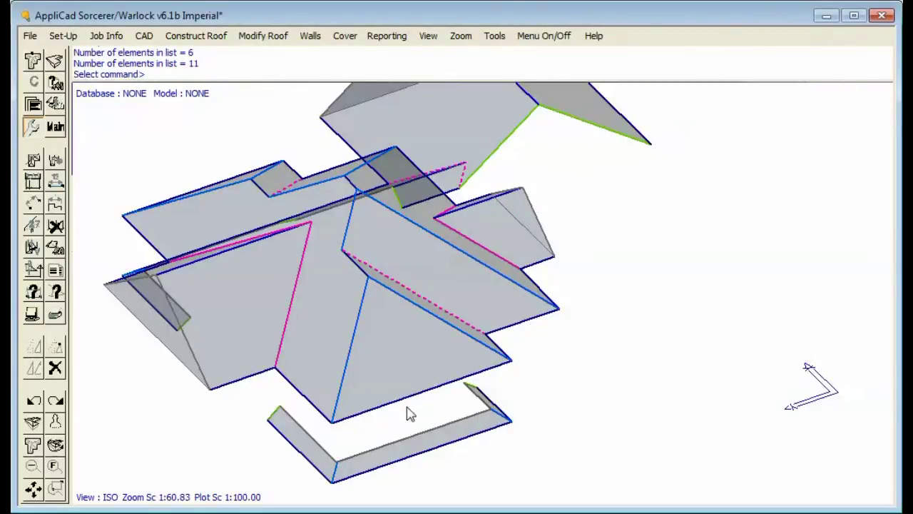
Return to TOP view and zoom until the hip and valley lines cover the whole floor plan
left_click(33, 444)
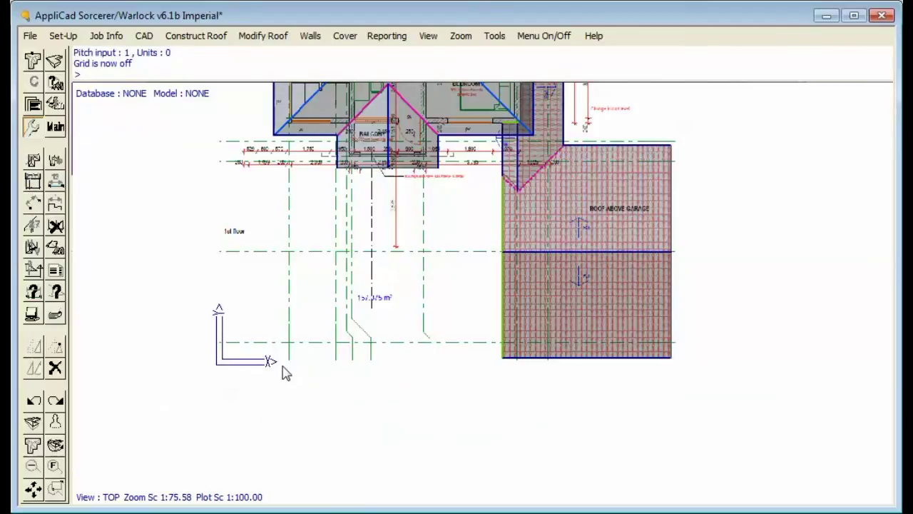
scroll(328, 364, "down", 3)
scroll(389, 136, "up", 1)
scroll(371, 119, "up", 1)
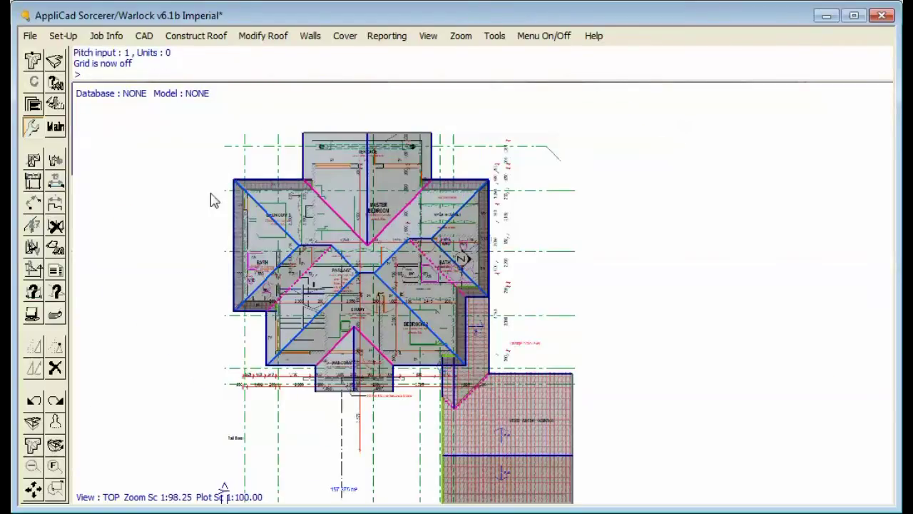
scroll(326, 396, "down", 1)
scroll(594, 263, "down", 1)
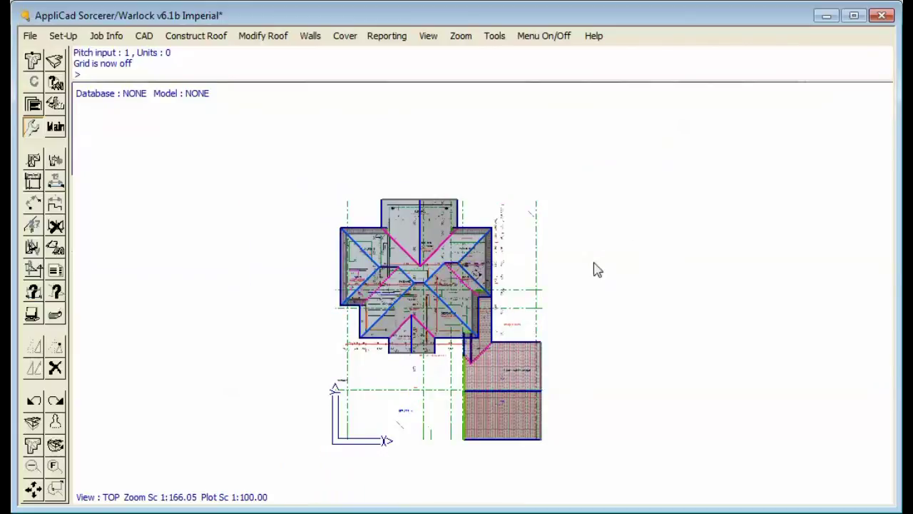
scroll(565, 346, "up", 1)
scroll(463, 396, "up", 1)
scroll(389, 424, "down", 1)
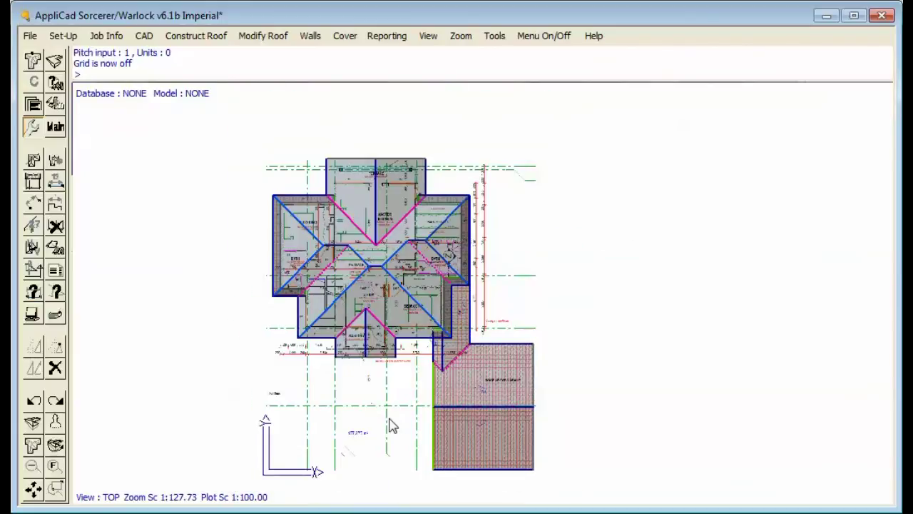